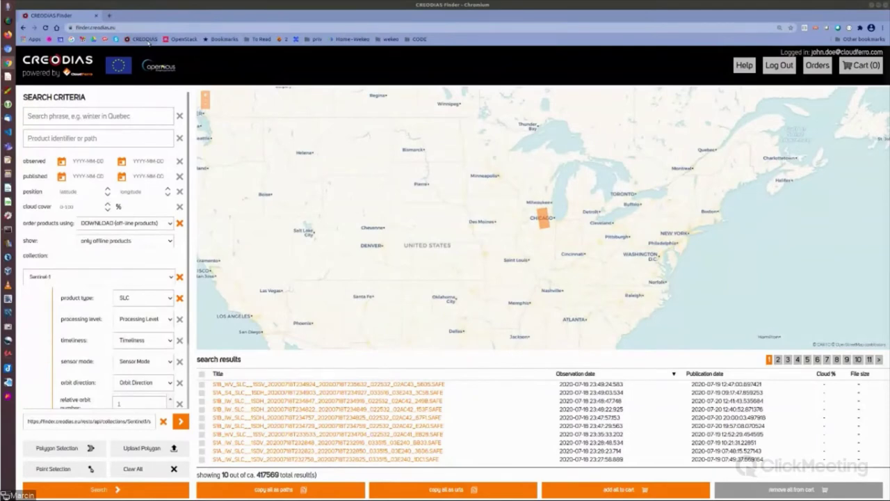
# Open the service ordering page from the CREODIAS home page and look through the available offer types.
pyautogui.click(144, 39)
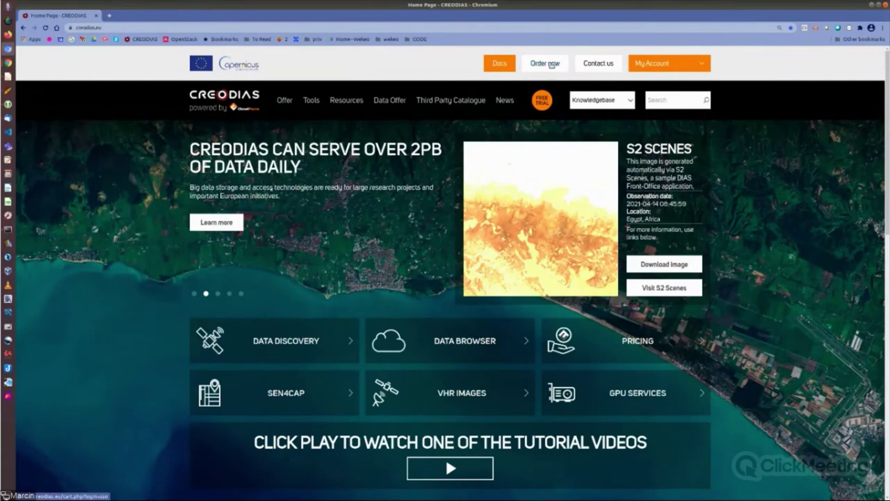
pyautogui.click(545, 66)
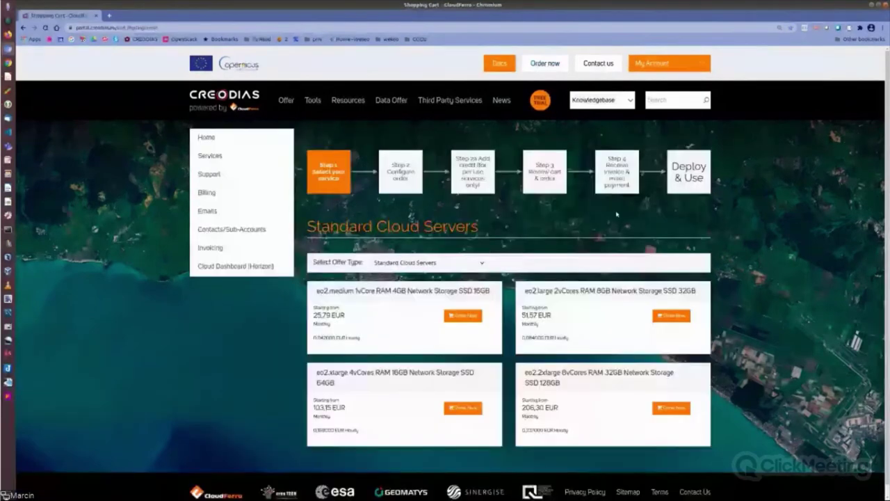
pyautogui.click(440, 266)
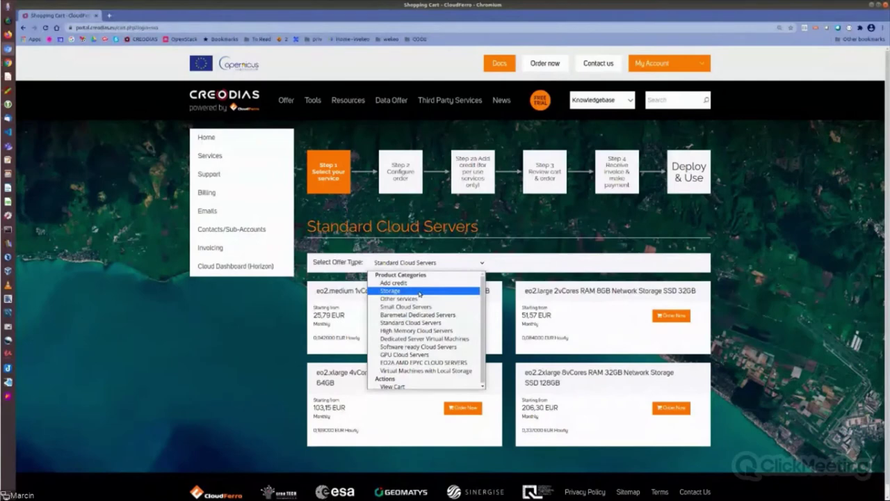
pyautogui.click(764, 228)
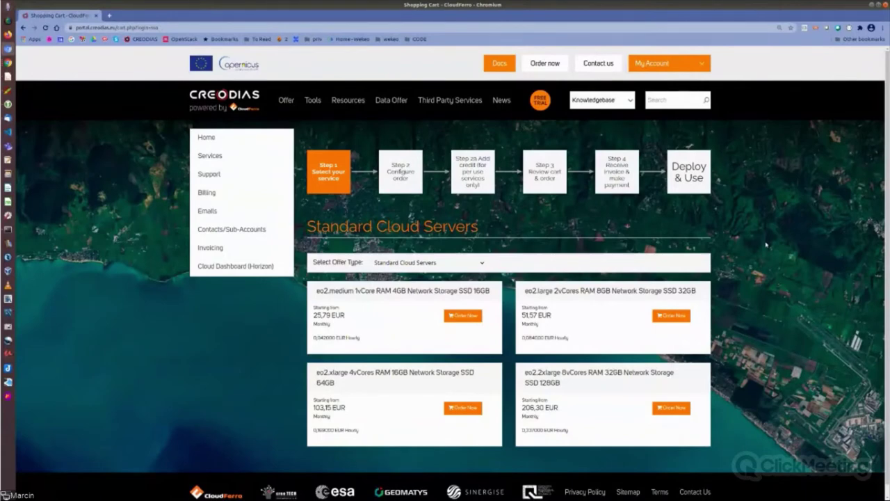
# Open the account's cloud environment and log in to the OpenStack dashboard using OpenID Connect authentication.
pyautogui.click(684, 64)
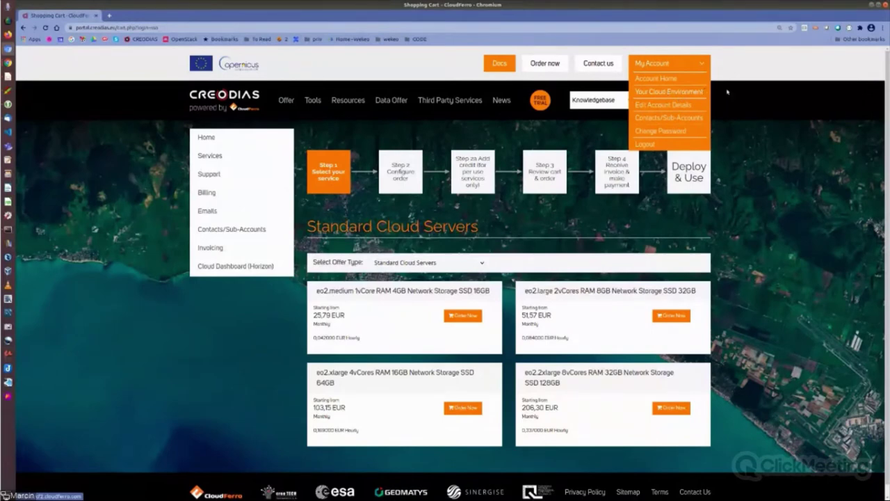
pyautogui.click(676, 96)
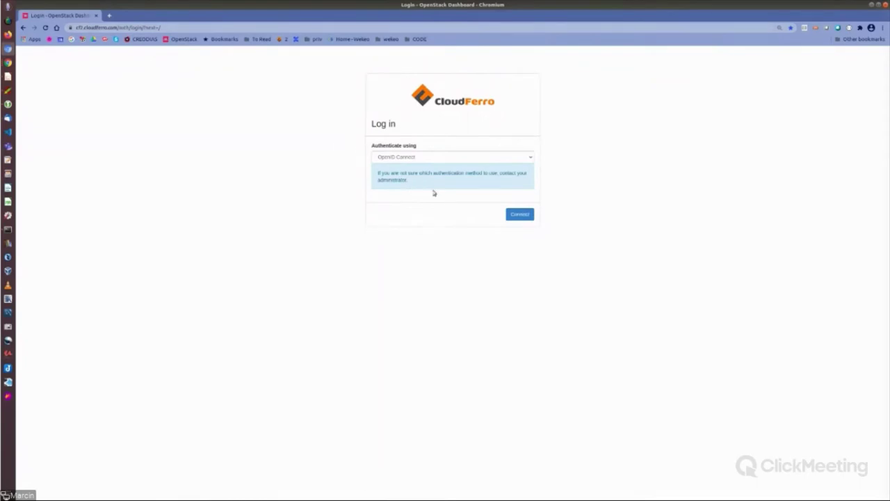
pyautogui.click(517, 161)
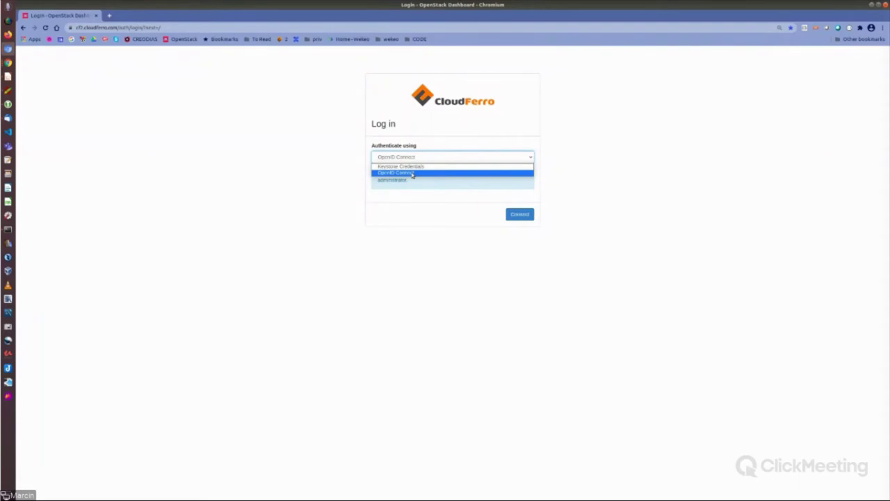
pyautogui.click(412, 174)
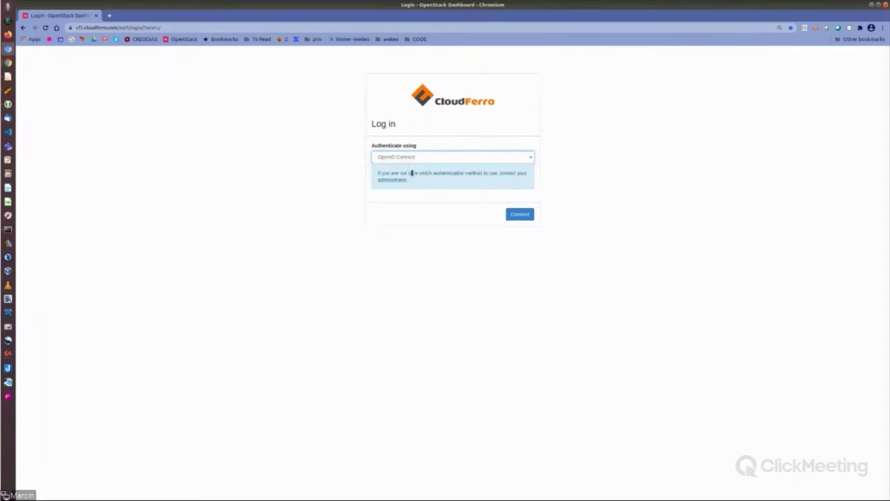
pyautogui.click(521, 215)
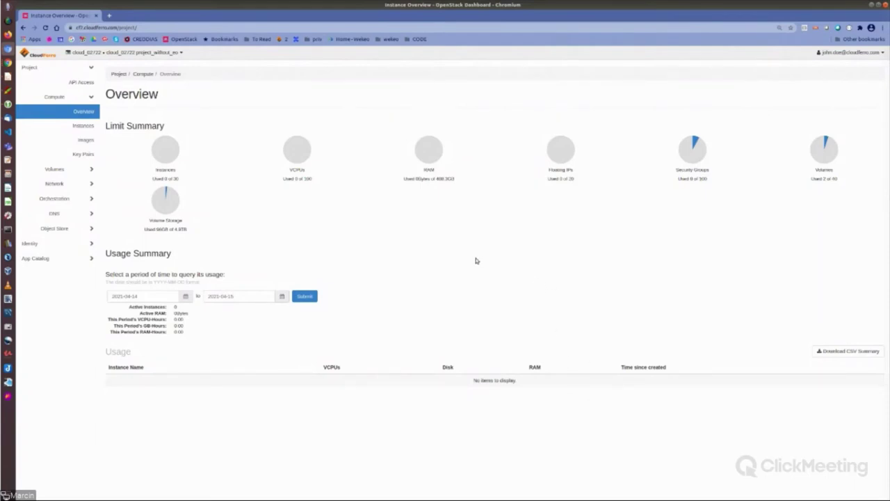
# Enlarge the dashboard page, switch the active project to cloud_02722 project_with_eo, and review the list of projects.
pyautogui.hotkey('ctrl', '+')
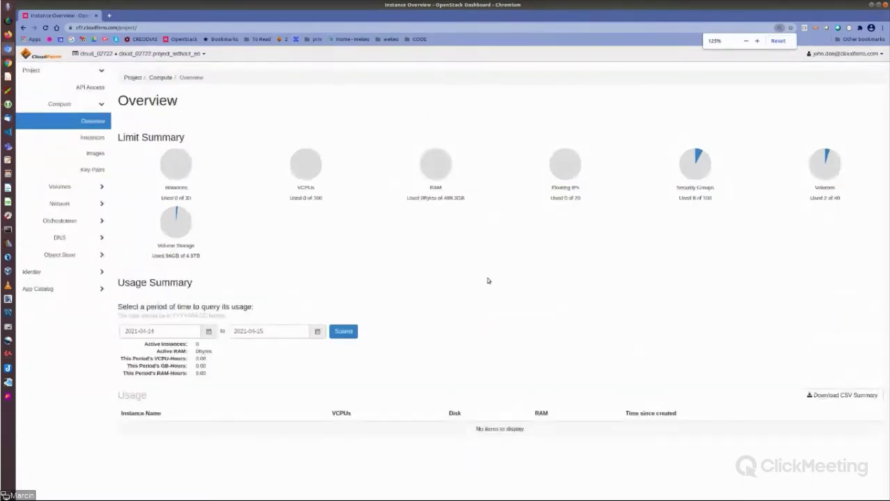
pyautogui.hotkey('ctrl', '+')
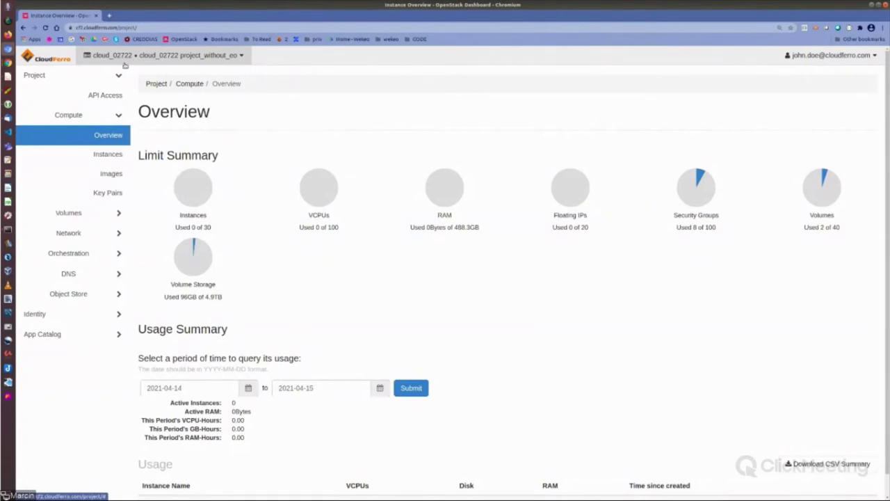
pyautogui.click(242, 56)
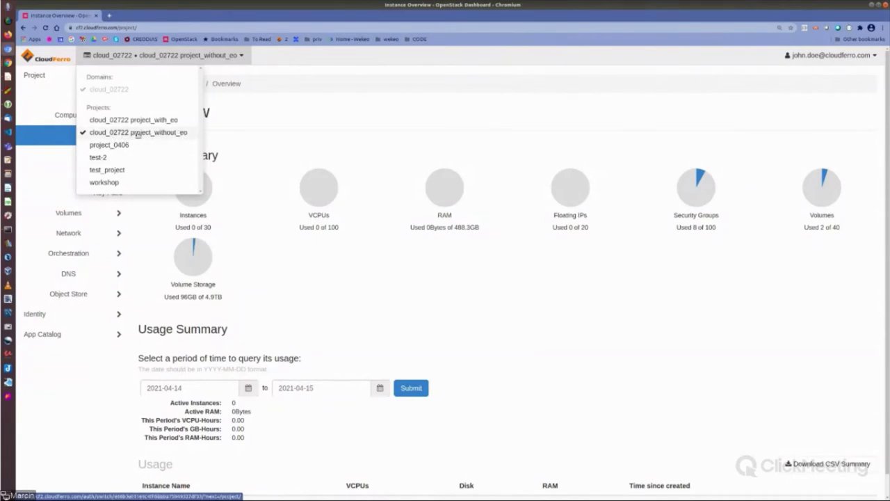
pyautogui.click(136, 132)
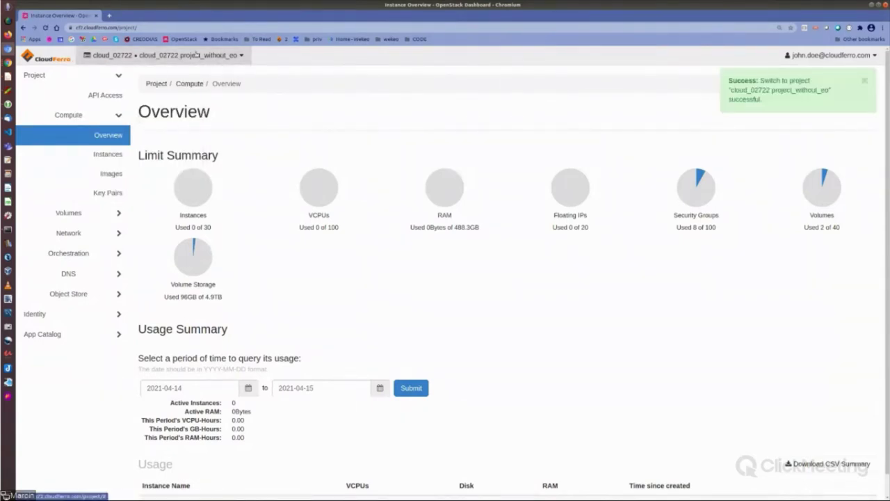
pyautogui.click(197, 55)
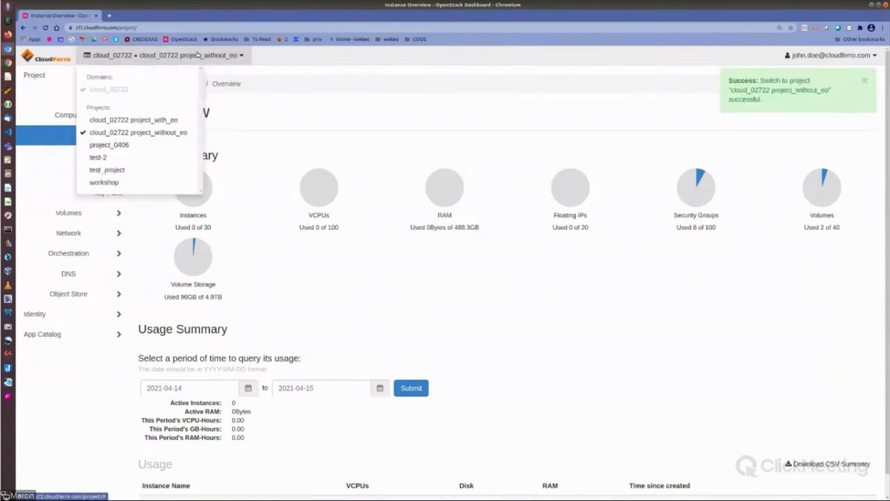
pyautogui.click(156, 122)
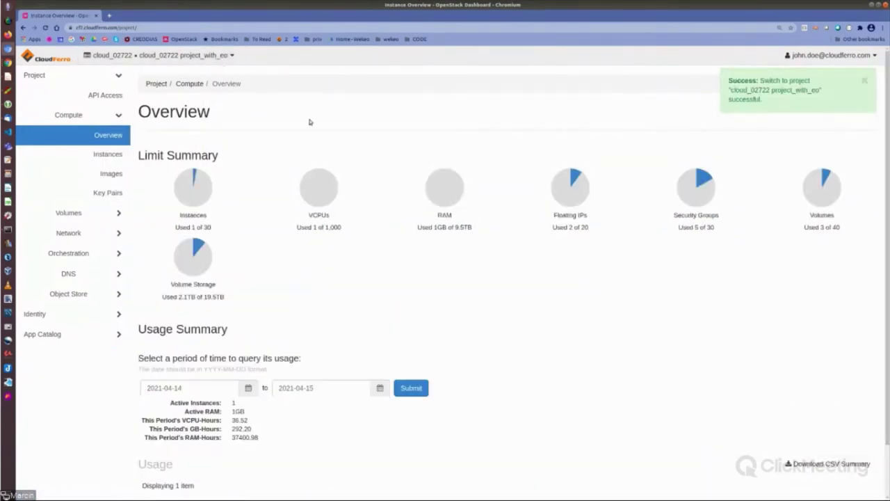
pyautogui.click(230, 56)
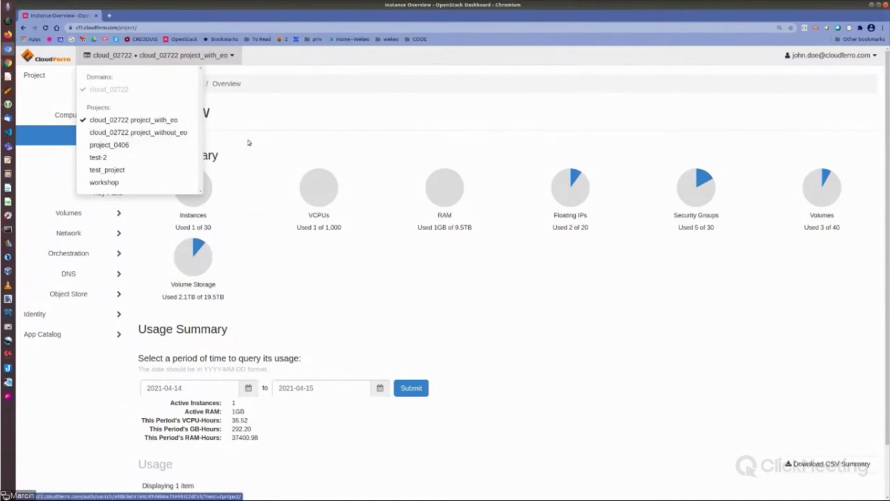
pyautogui.click(296, 147)
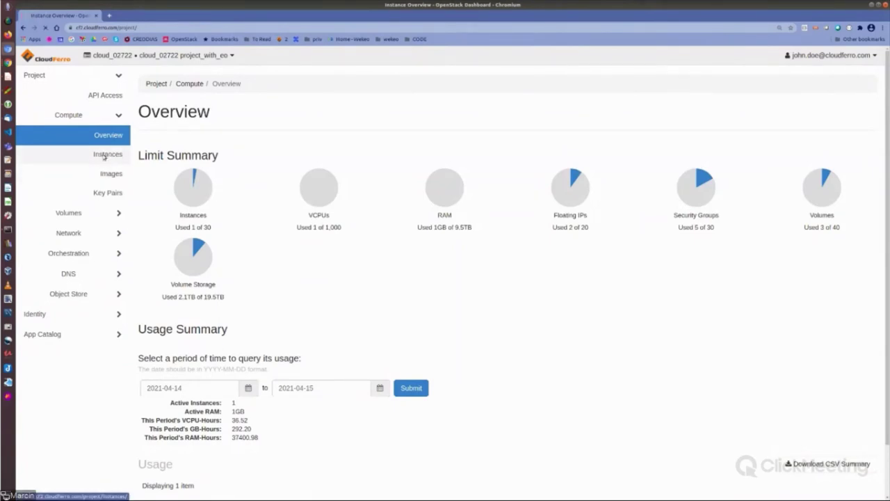
# View the project's compute instances and inspect the launch form for a new instance, closing it without creating anything.
pyautogui.click(103, 156)
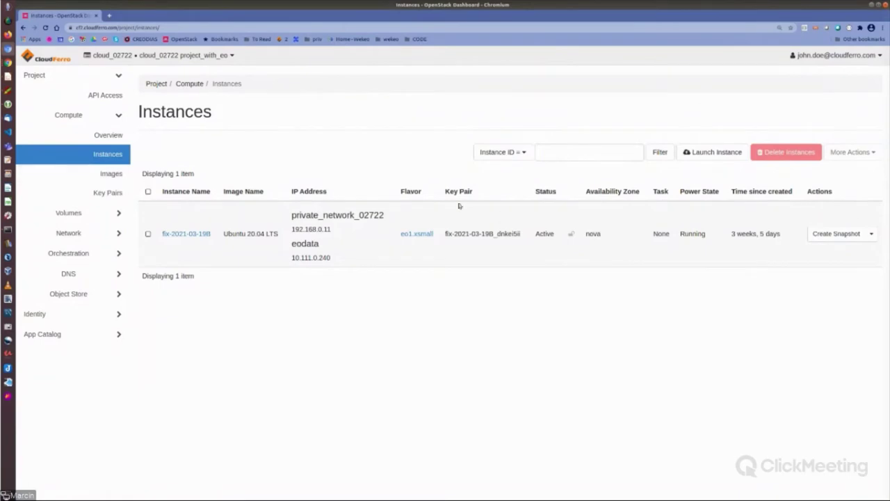
pyautogui.click(714, 152)
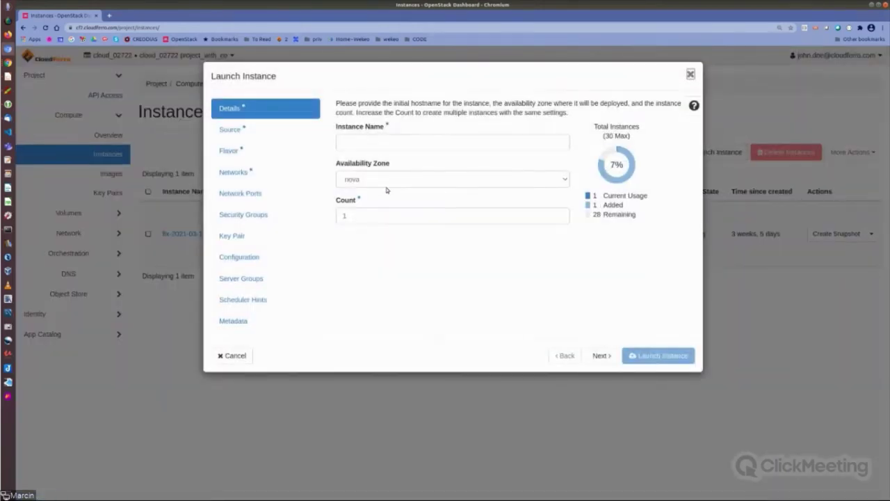
pyautogui.click(691, 74)
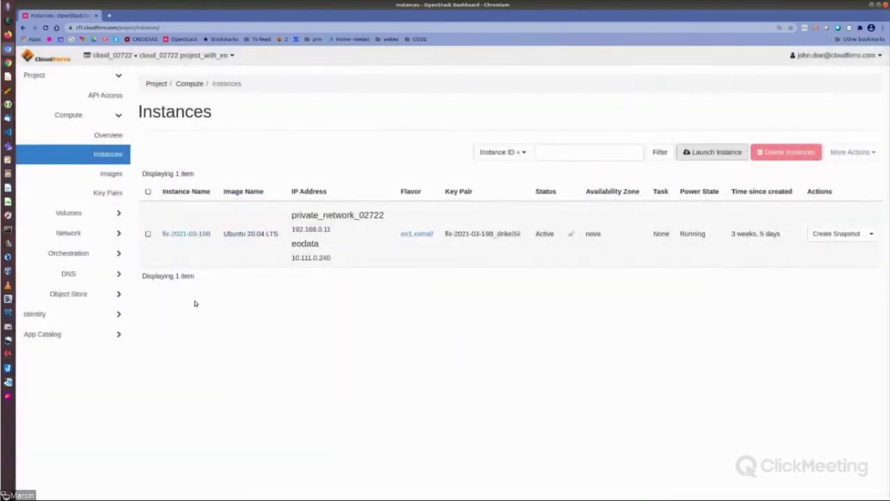
# Display the project's network topology and rearrange the diagram to examine its networks and routers.
pyautogui.click(99, 235)
pyautogui.click(103, 177)
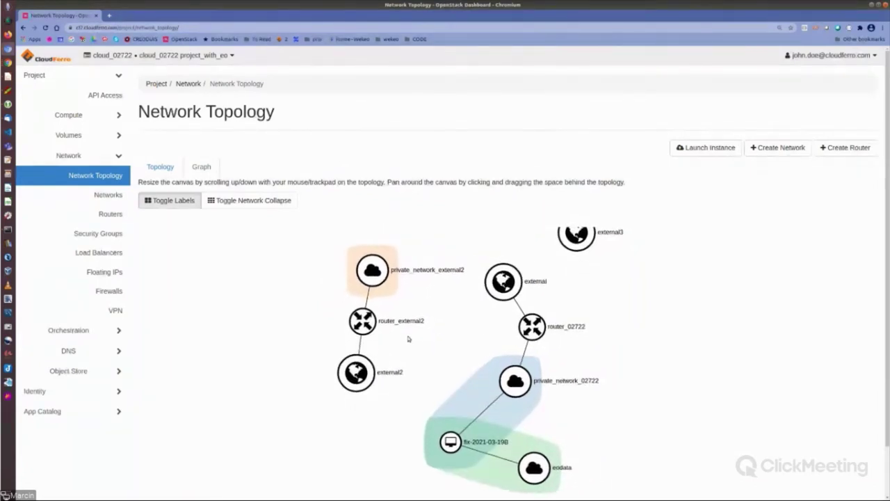
pyautogui.moveTo(640, 300); pyautogui.dragTo(613, 325)
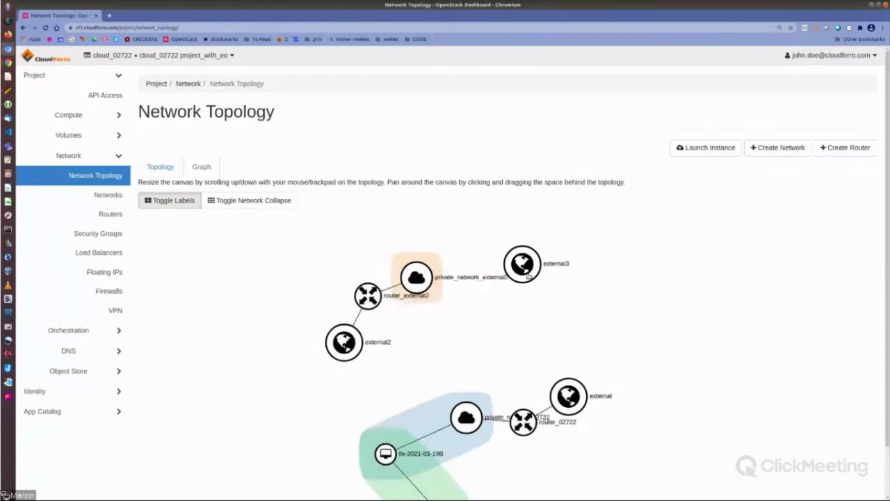
# Try to allocate a floating IP to the project from the external2 pool, and close the allocation dialog.
pyautogui.click(103, 273)
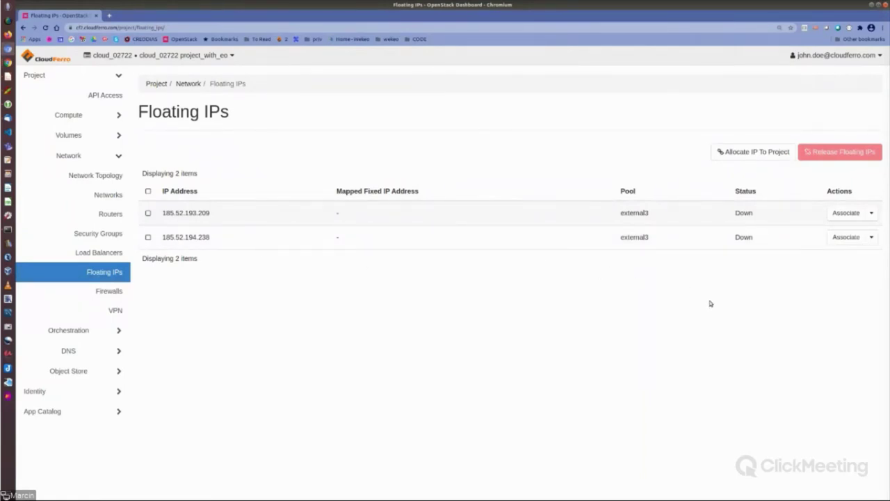
pyautogui.click(745, 155)
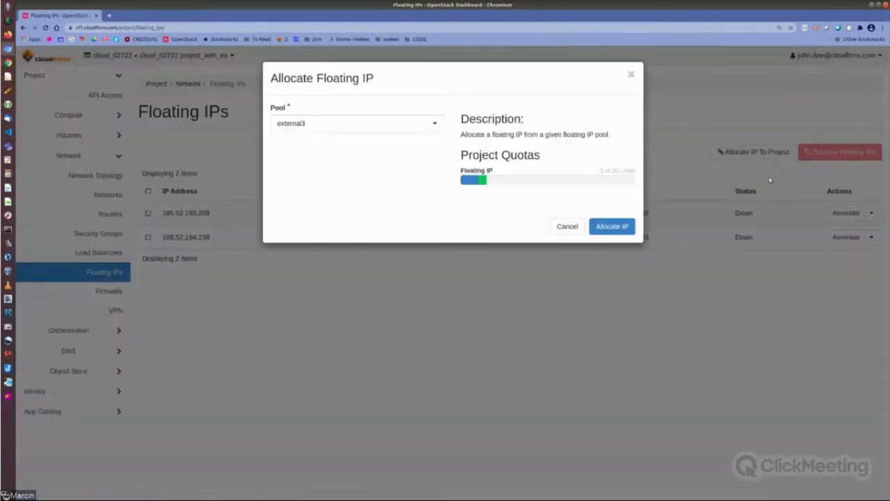
pyautogui.click(434, 126)
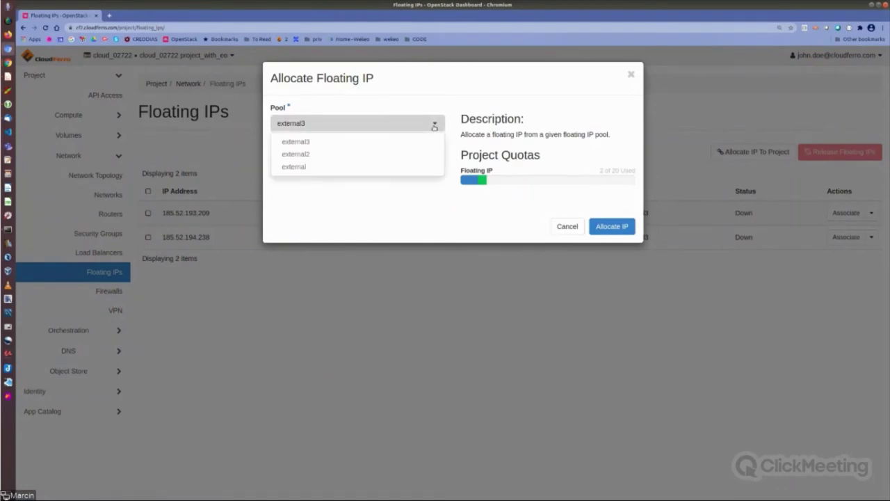
pyautogui.click(329, 154)
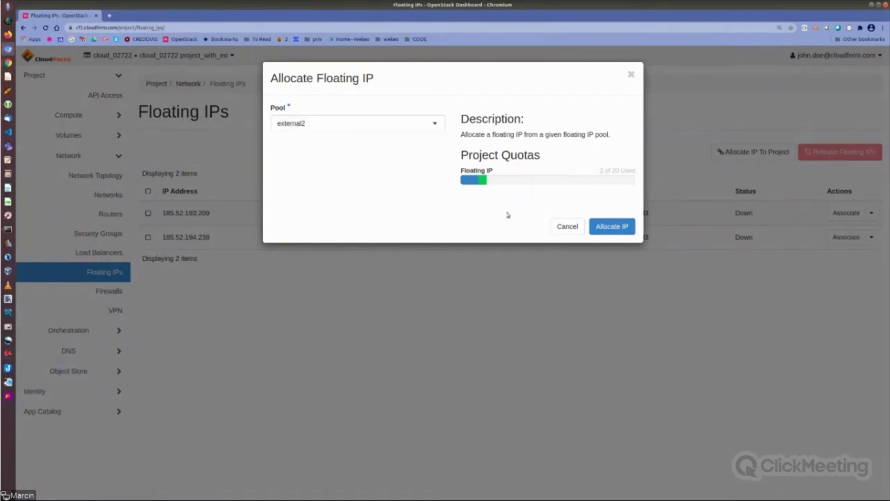
pyautogui.click(609, 226)
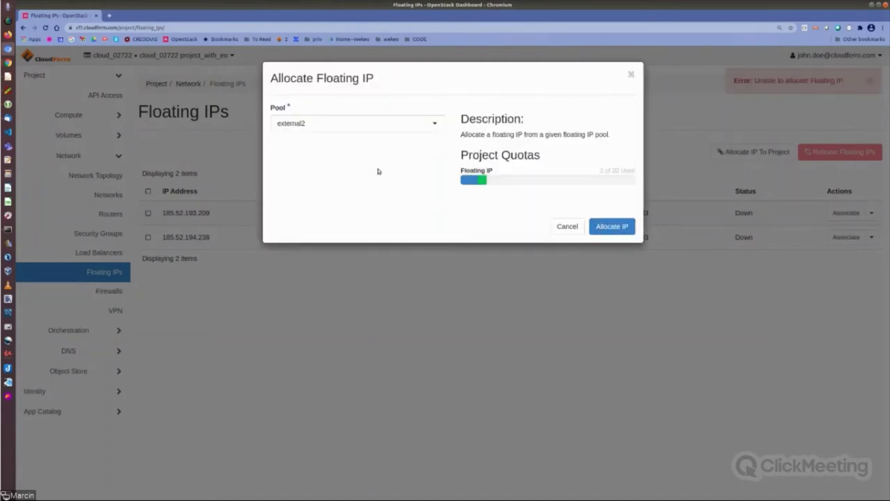
pyautogui.click(612, 226)
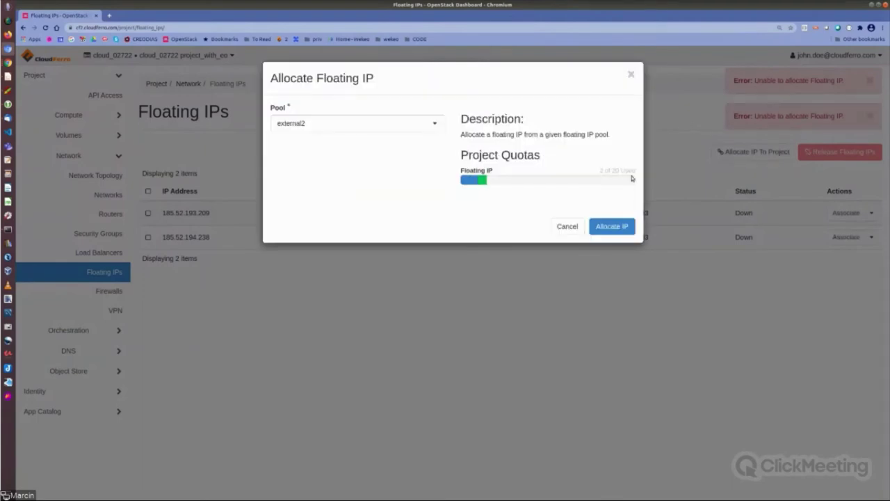
pyautogui.click(567, 227)
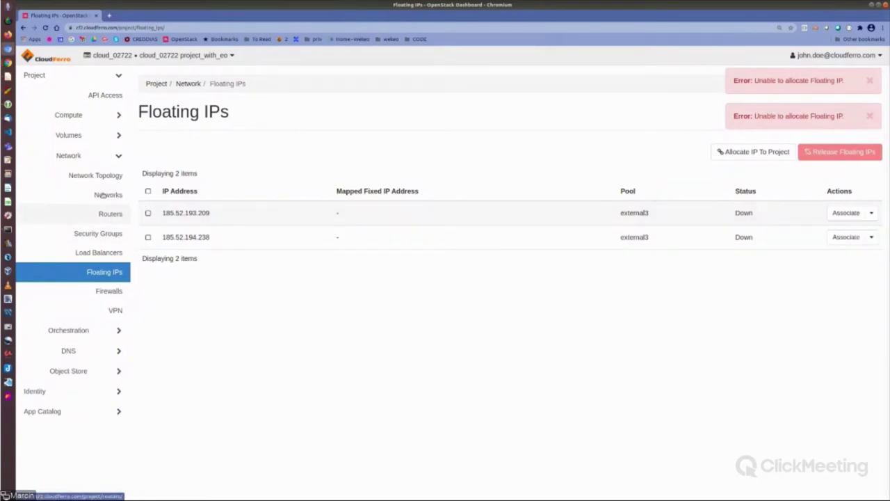
# Return to the project's compute instances list and sign out of the OpenStack dashboard.
pyautogui.click(102, 117)
pyautogui.click(111, 154)
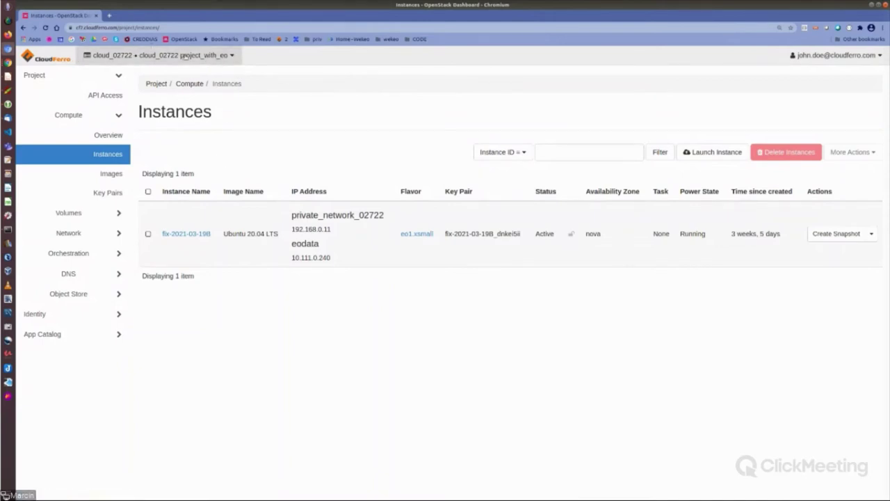
pyautogui.click(879, 56)
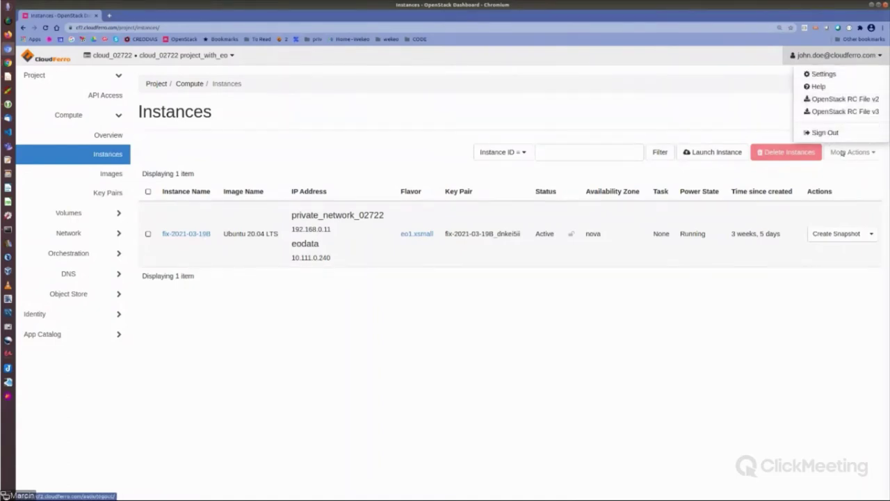
pyautogui.click(826, 132)
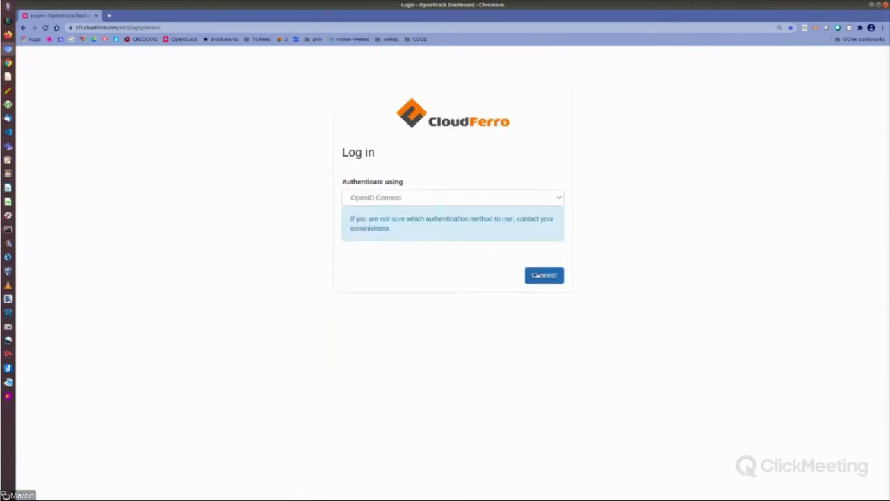
# Log in to the dashboard through OpenID Connect with the other saved account's e-mail address and password.
pyautogui.click(539, 275)
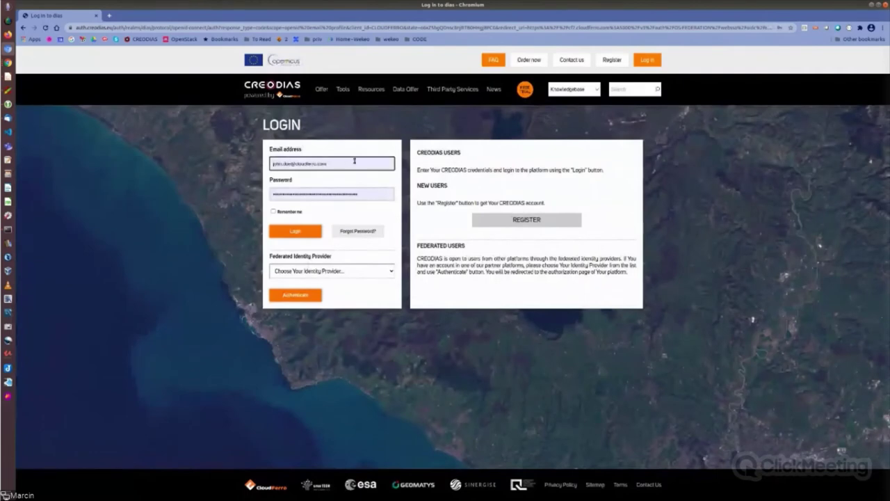
pyautogui.click(355, 161)
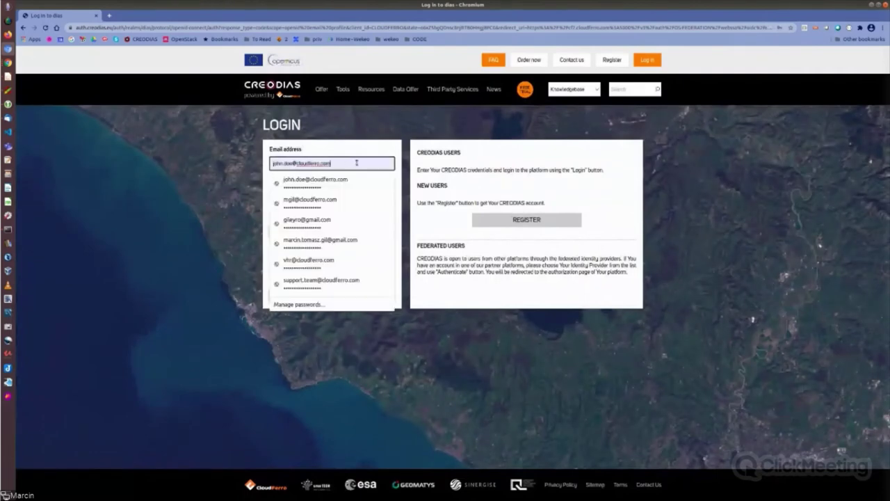
pyautogui.click(328, 221)
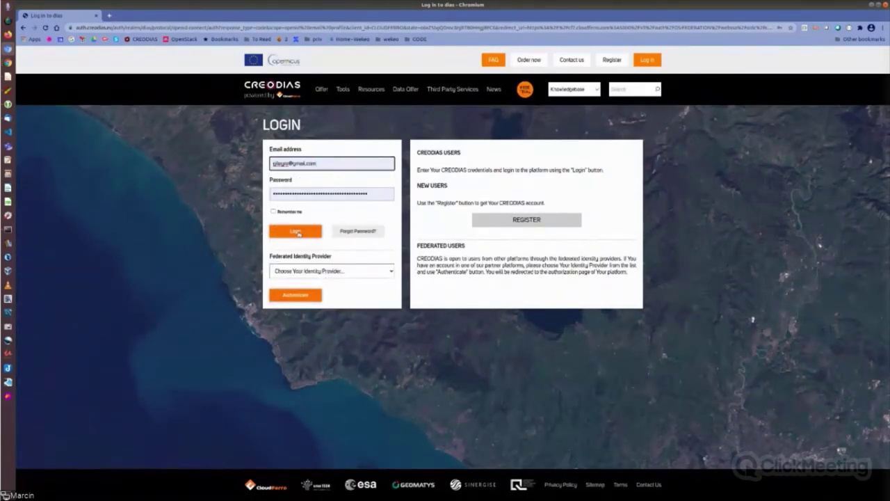
pyautogui.click(298, 233)
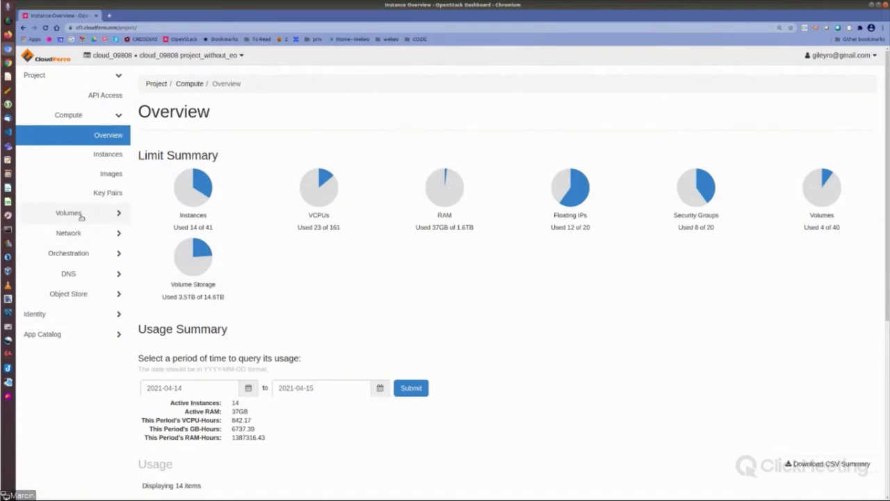
# Display the network's routers list and switch from the current project to project_with_eo.
pyautogui.click(116, 234)
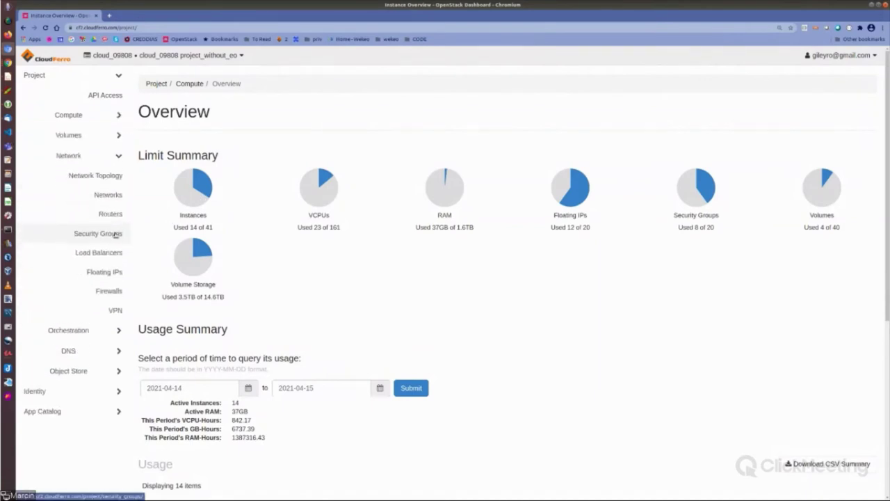
pyautogui.click(111, 215)
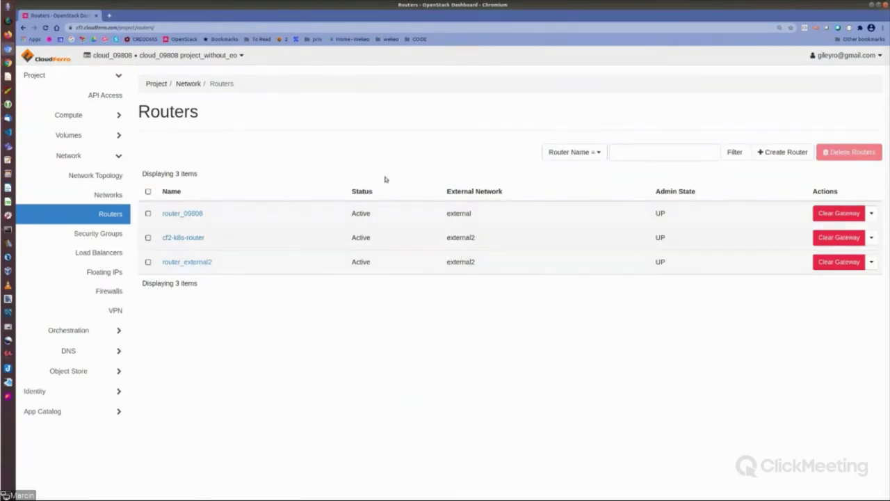
pyautogui.click(227, 58)
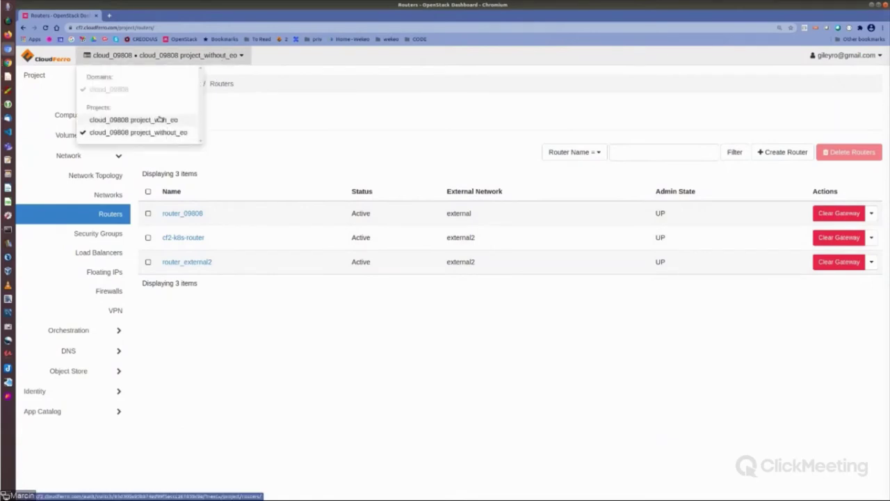
pyautogui.click(178, 135)
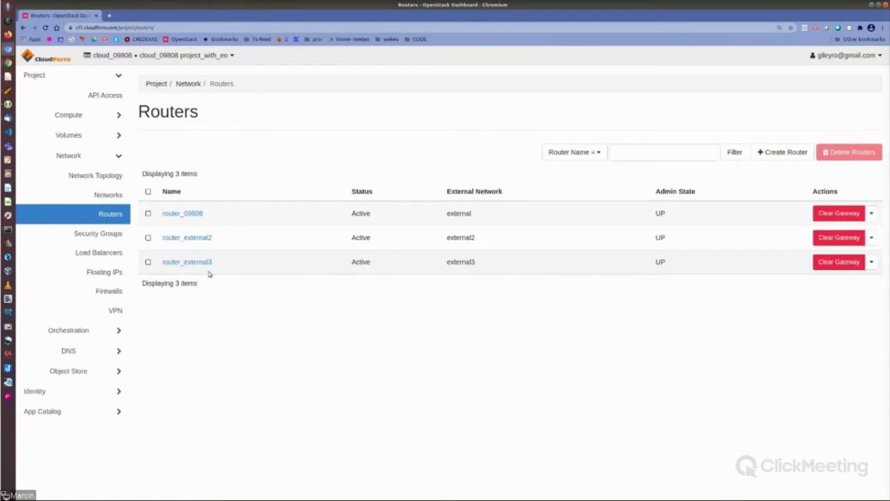
# Display the compute instances of project_with_eo and look through their images, IP addresses and networks.
pyautogui.click(110, 116)
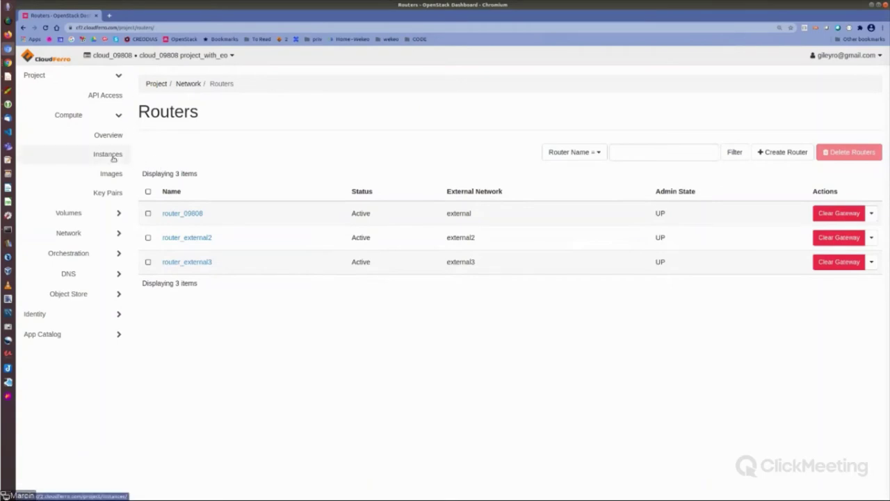
pyautogui.click(113, 159)
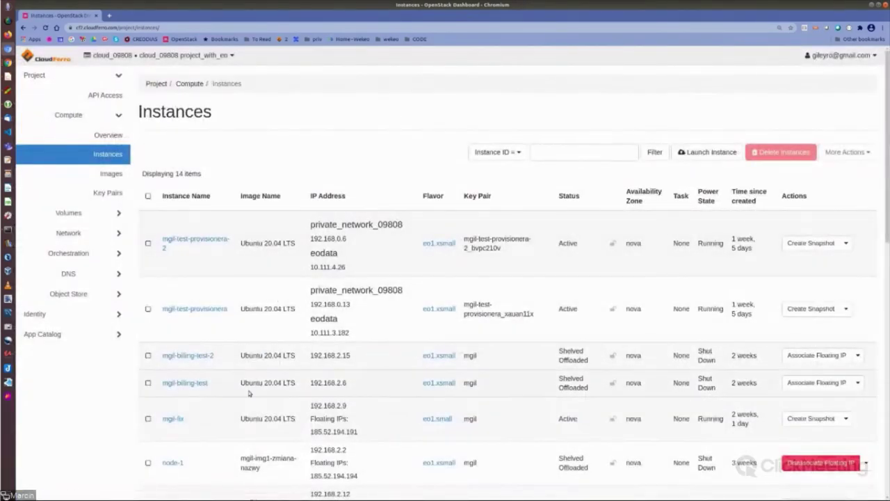
pyautogui.scroll(-3, 275, 379)
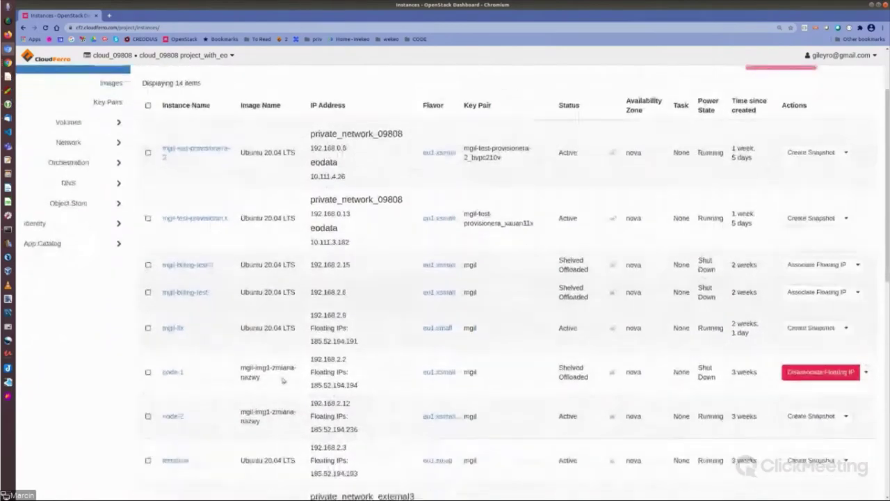
pyautogui.scroll(3, 282, 379)
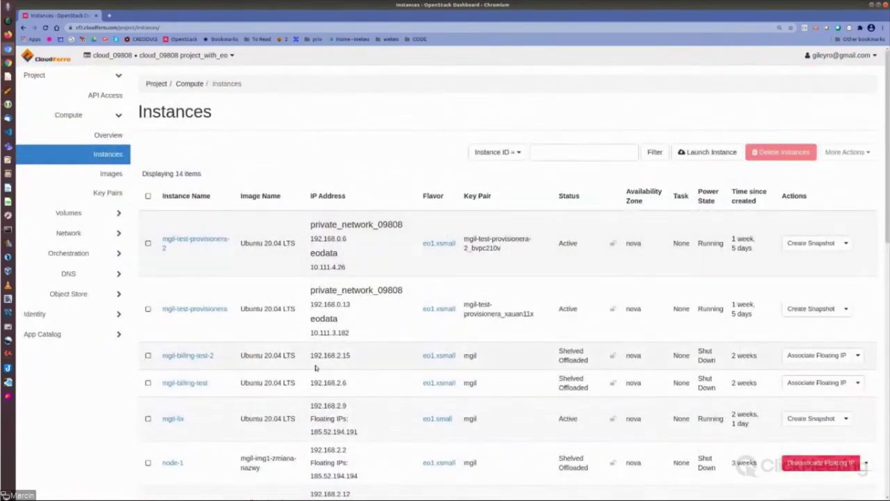
pyautogui.scroll(-6, 316, 368)
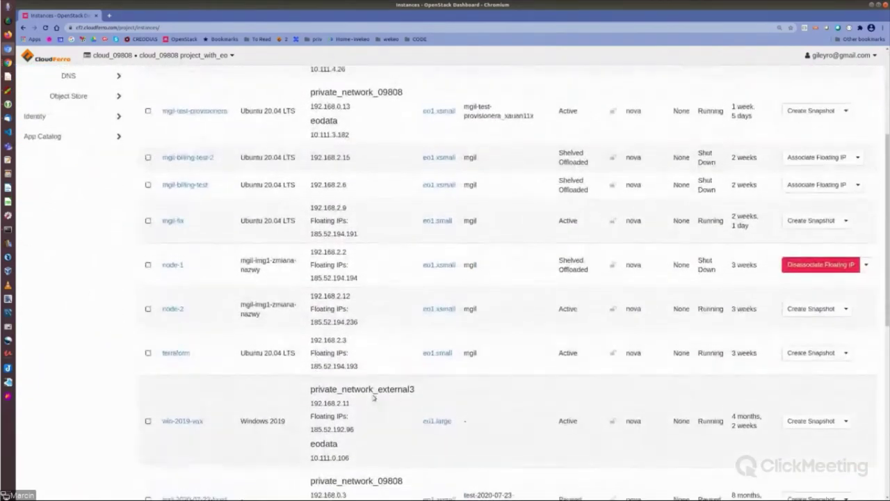
pyautogui.scroll(6, 373, 397)
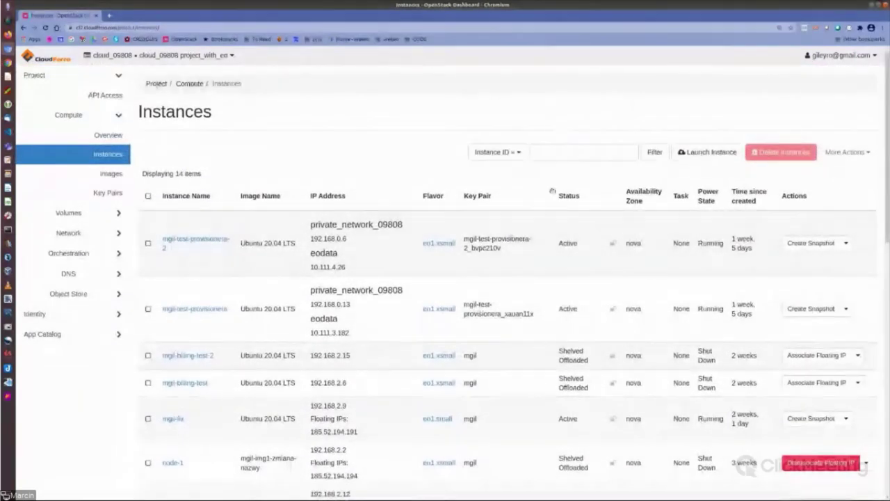
# Start launching a new instance and name it webinar.
pyautogui.click(716, 154)
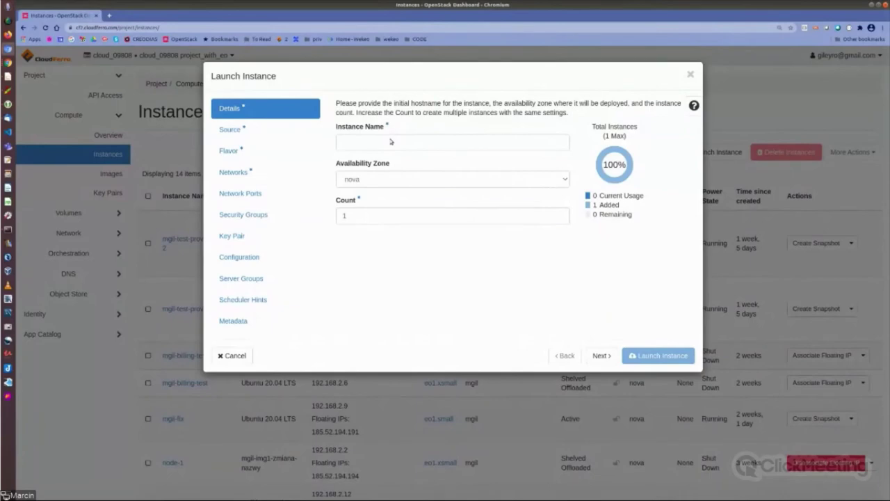
pyautogui.click(391, 141)
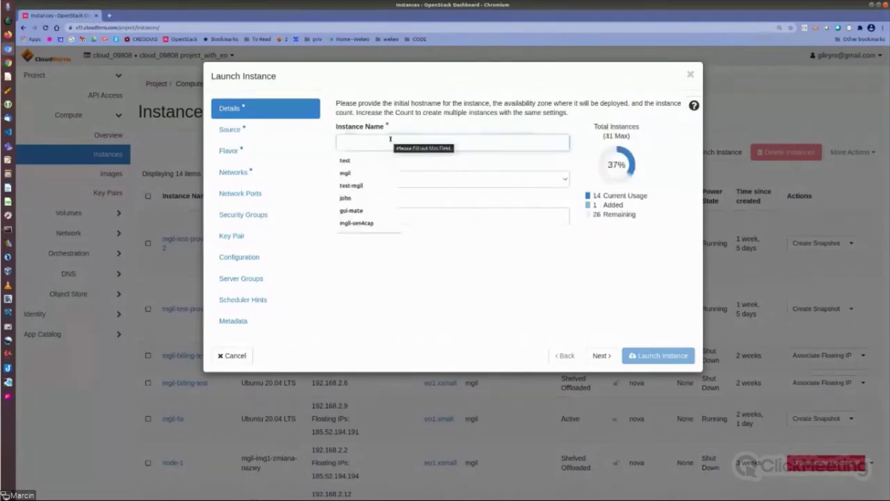
pyautogui.write('webinar')
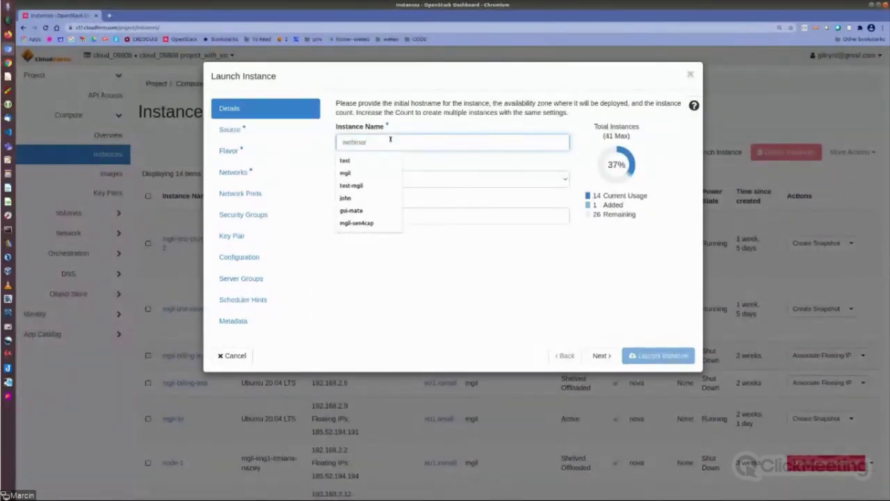
pyautogui.click(501, 278)
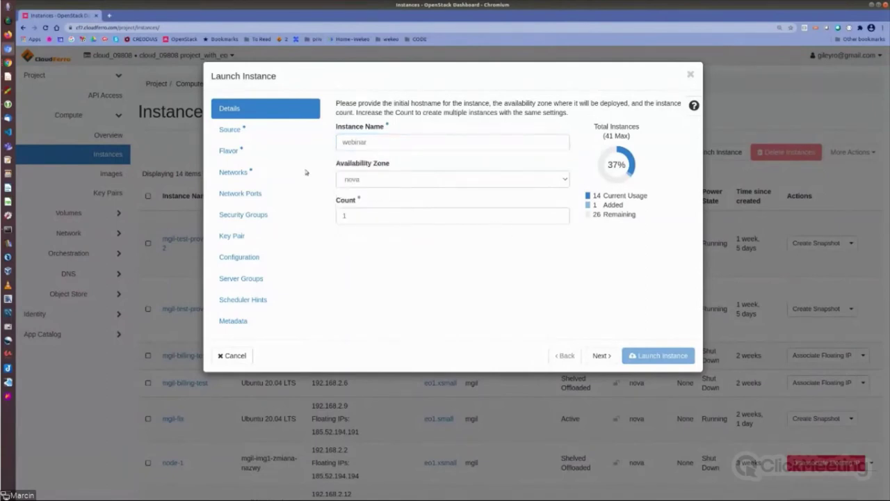
# Examine the operating system images available as boot source for the new instance.
pyautogui.click(229, 130)
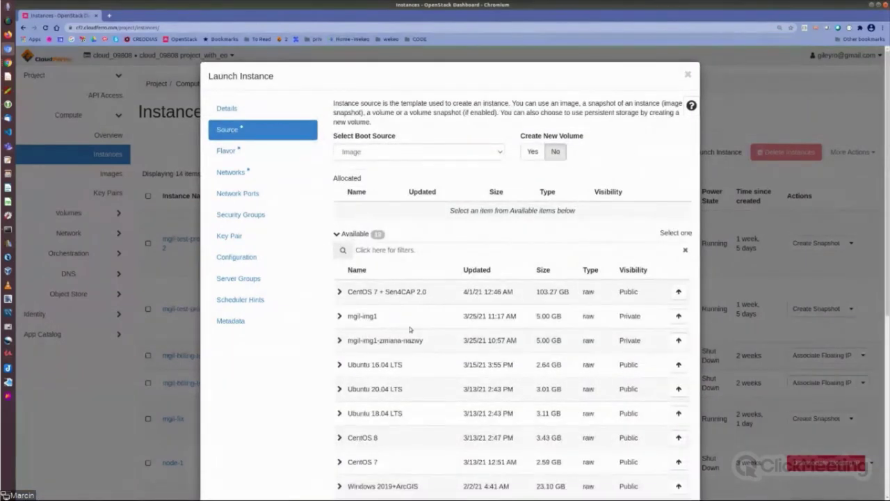
pyautogui.scroll(-2, 461, 375)
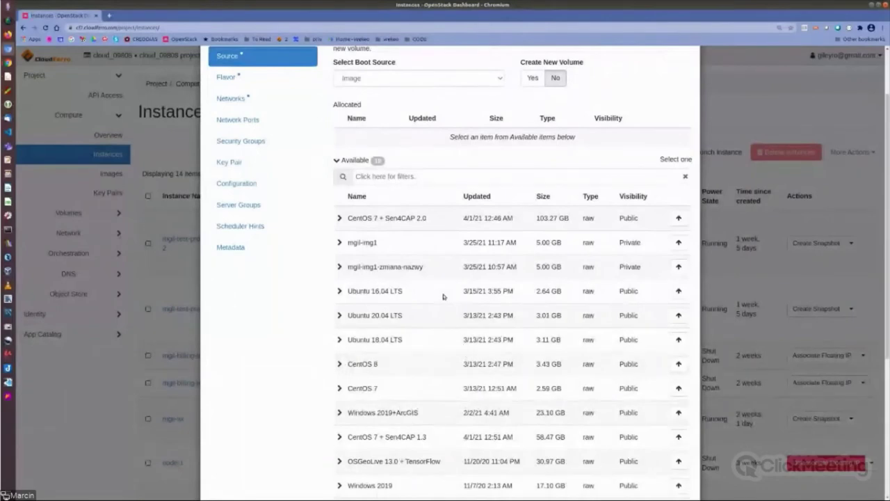
pyautogui.scroll(-2, 443, 297)
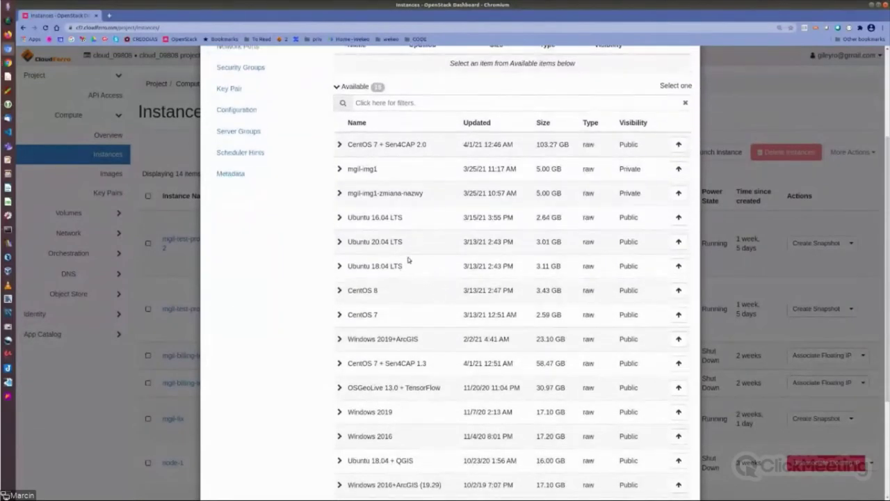
pyautogui.scroll(-2, 504, 309)
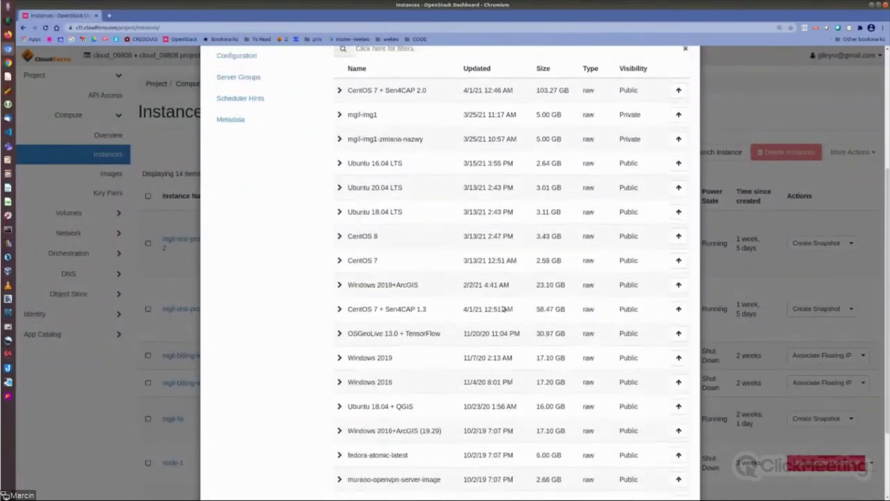
pyautogui.scroll(1, 377, 225)
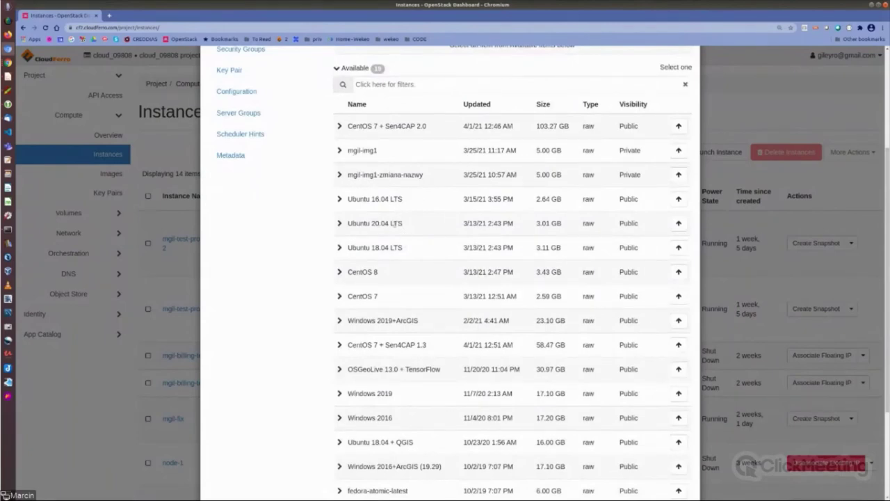
pyautogui.scroll(-3, 449, 354)
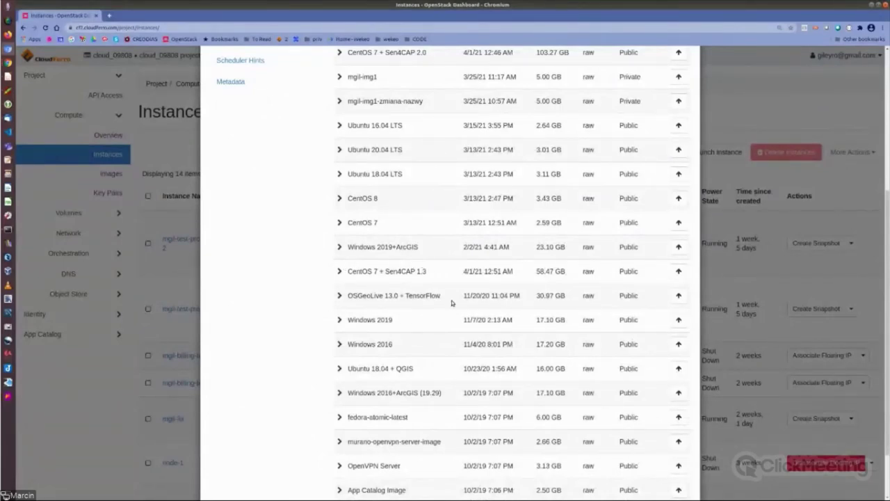
pyautogui.scroll(-2, 452, 303)
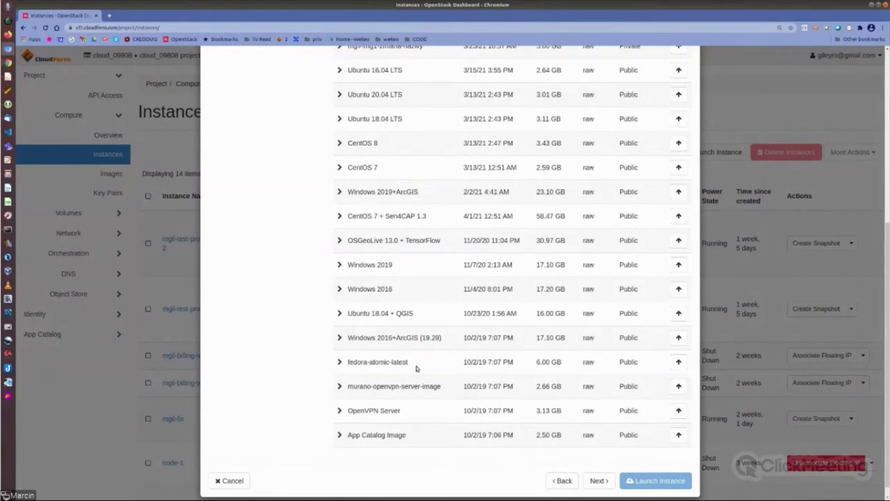
pyautogui.scroll(3, 432, 367)
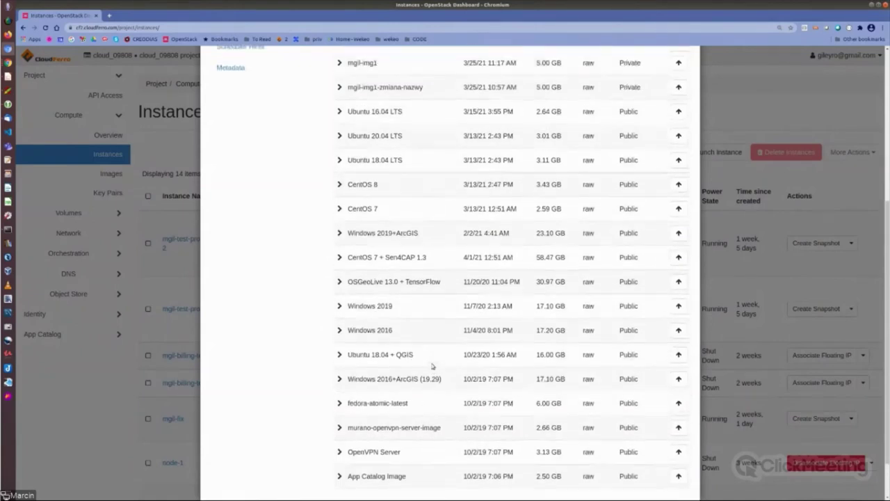
pyautogui.scroll(1, 431, 366)
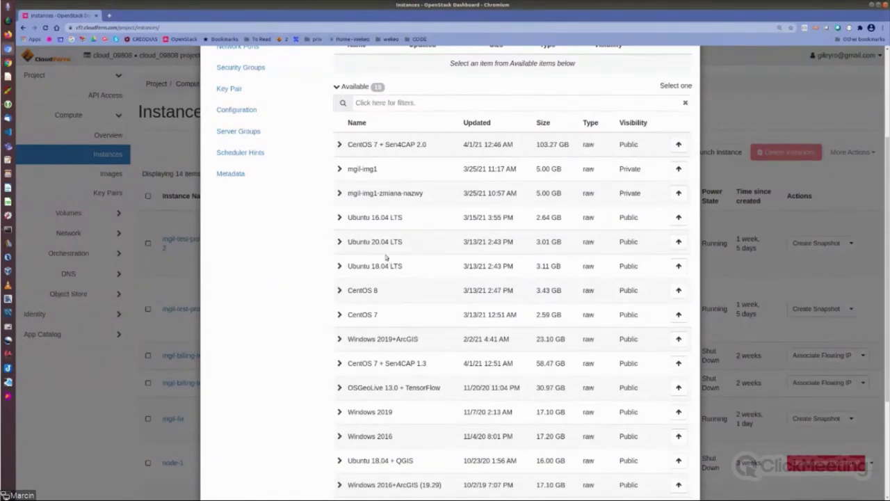
pyautogui.scroll(2, 382, 258)
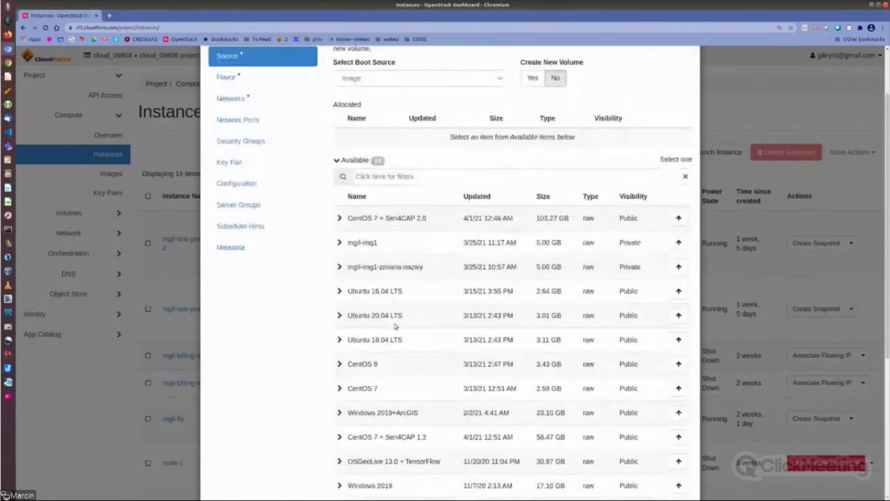
pyautogui.scroll(-2, 427, 361)
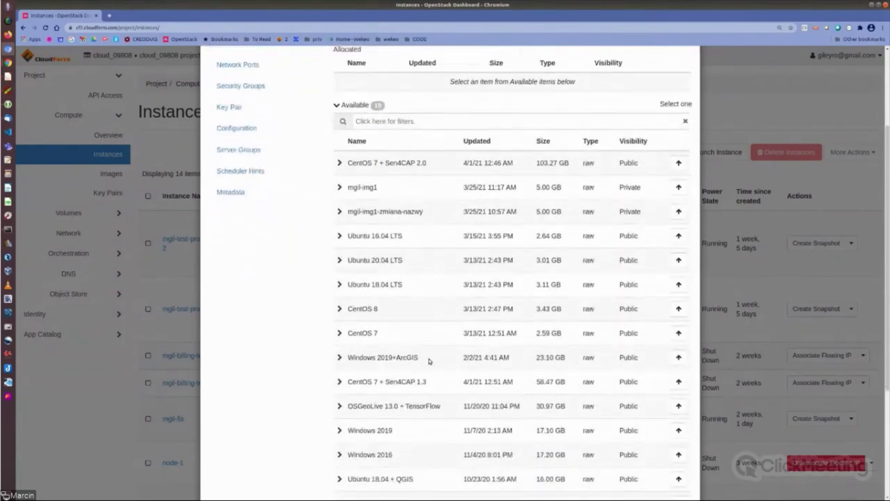
pyautogui.scroll(-2, 429, 357)
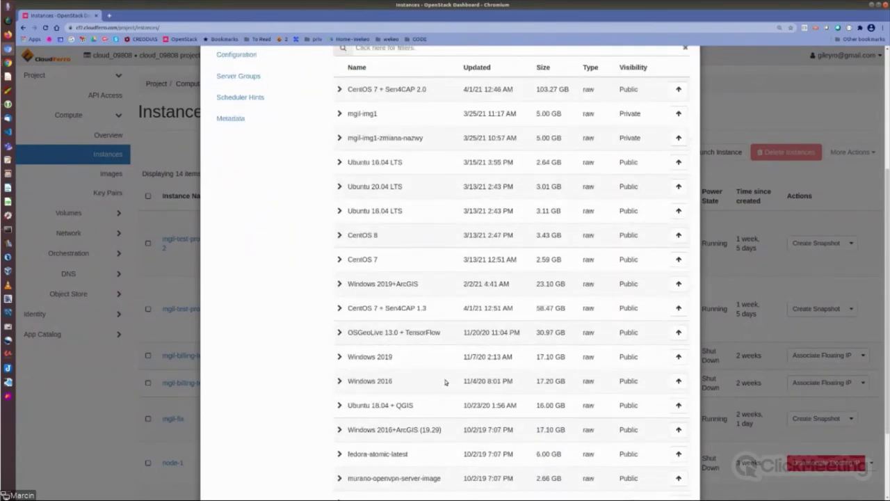
pyautogui.scroll(1, 446, 382)
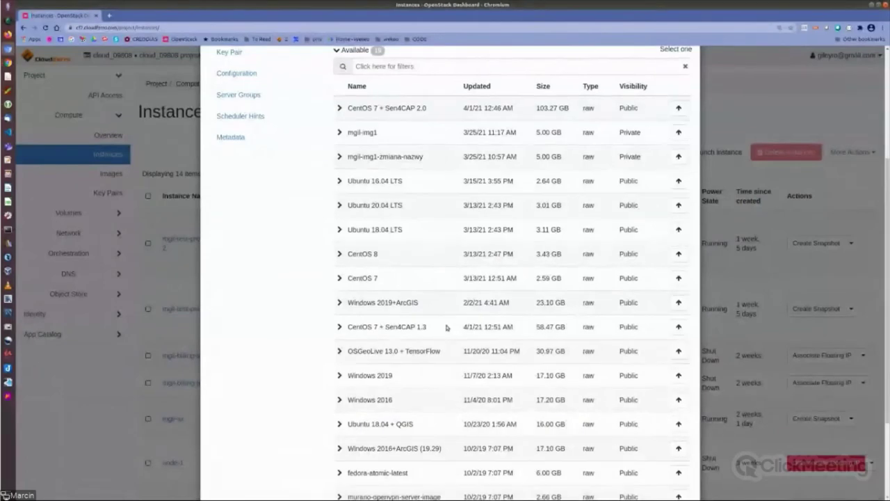
pyautogui.scroll(2, 438, 320)
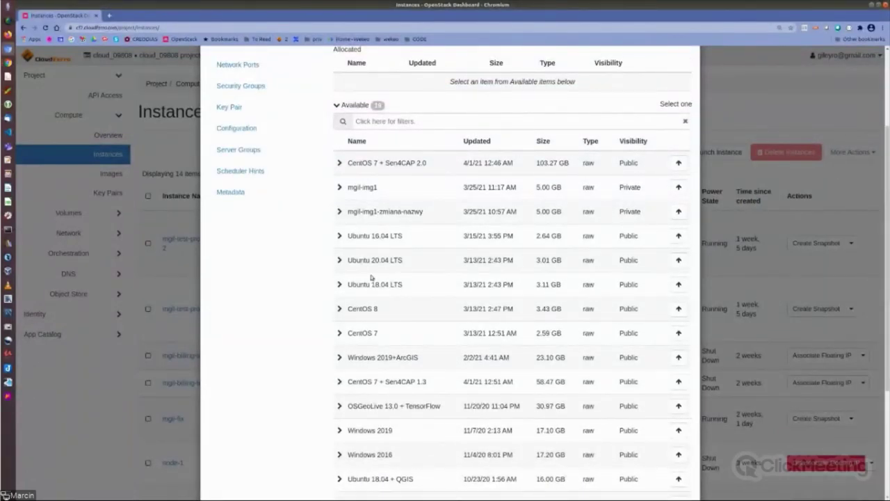
# Allocate the Ubuntu 20.04 LTS image as the new instance's source.
pyautogui.scroll(3, 372, 279)
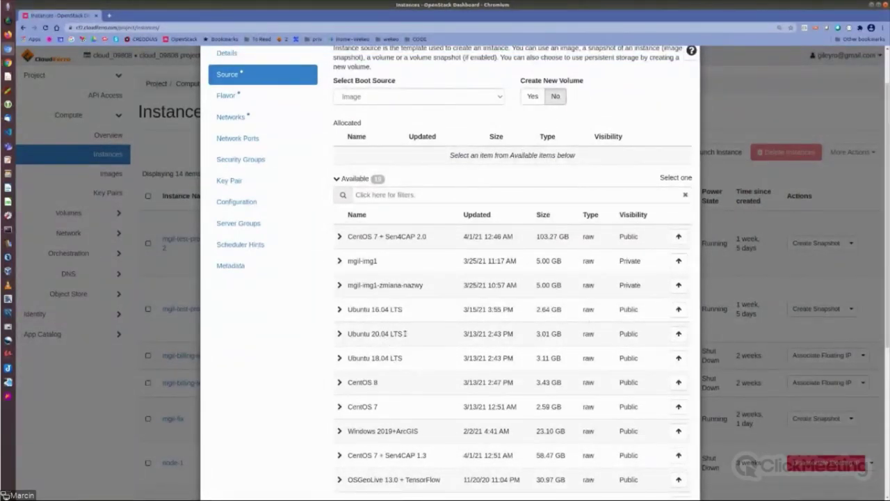
pyautogui.click(677, 335)
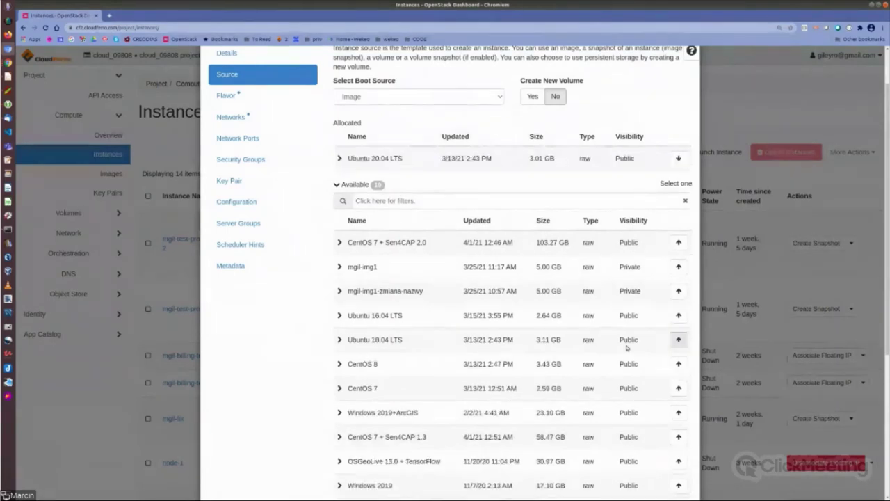
pyautogui.scroll(1, 470, 316)
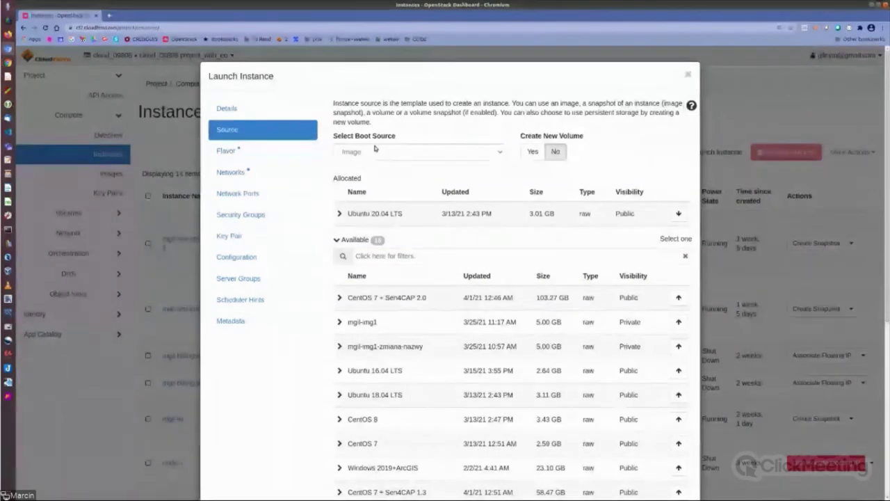
# Examine the boot source types and the volume creation options, keeping Image as the source and no new volume.
pyautogui.click(494, 155)
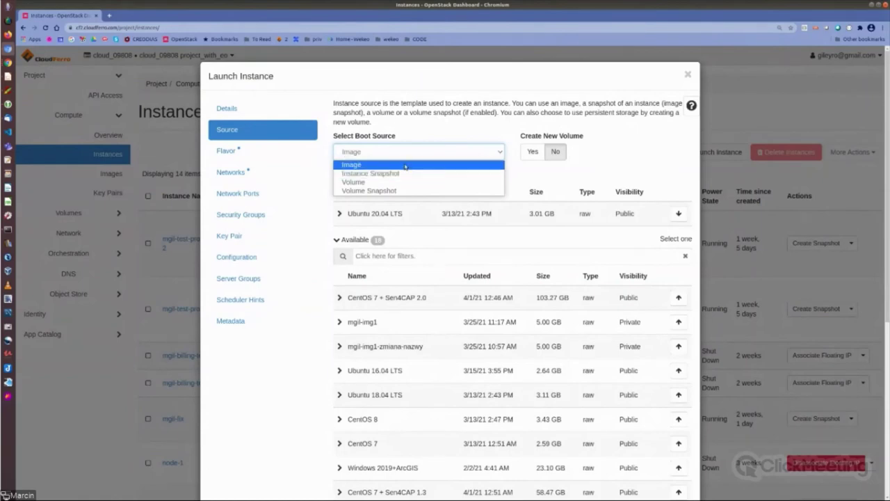
pyautogui.click(530, 176)
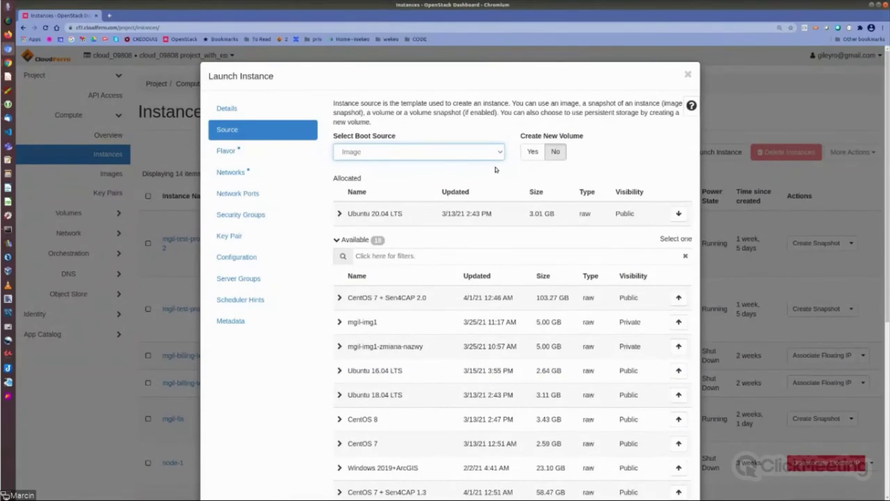
pyautogui.click(493, 154)
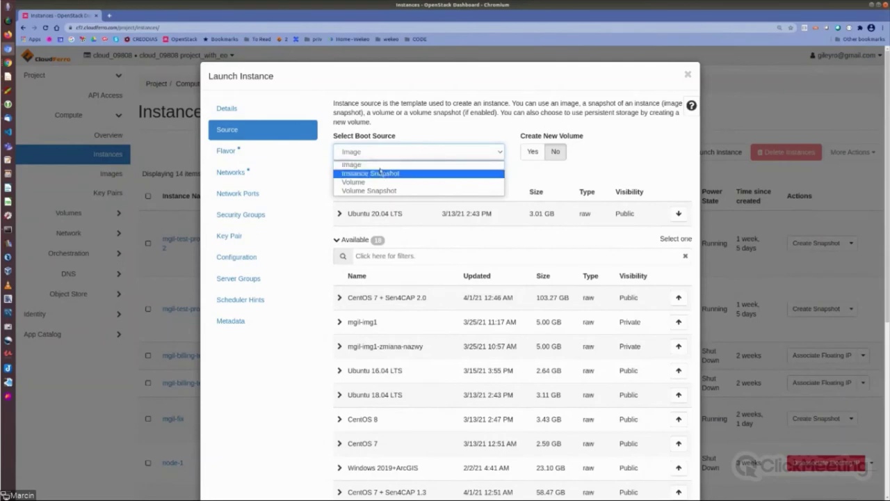
pyautogui.click(377, 165)
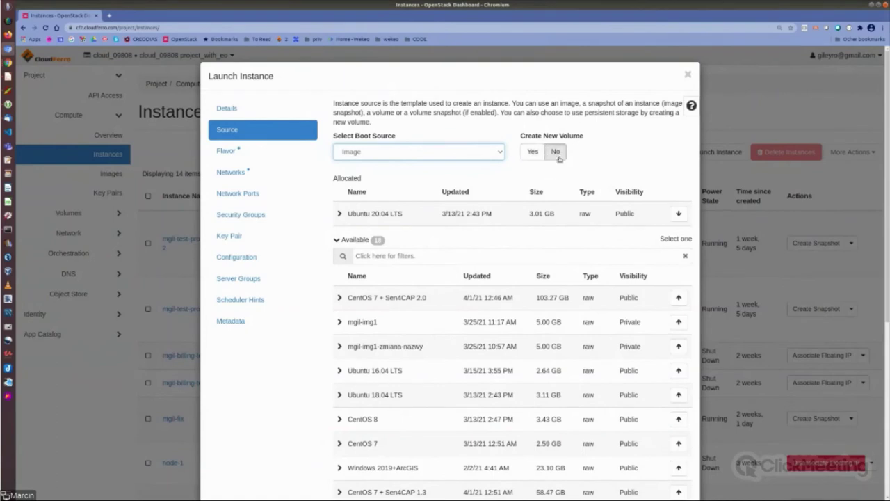
pyautogui.click(531, 153)
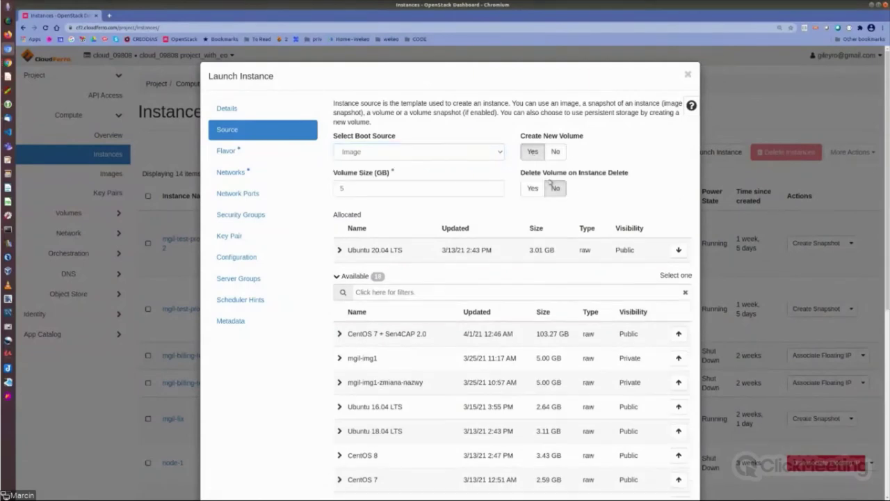
pyautogui.click(372, 188)
pyautogui.doubleClick(389, 188)
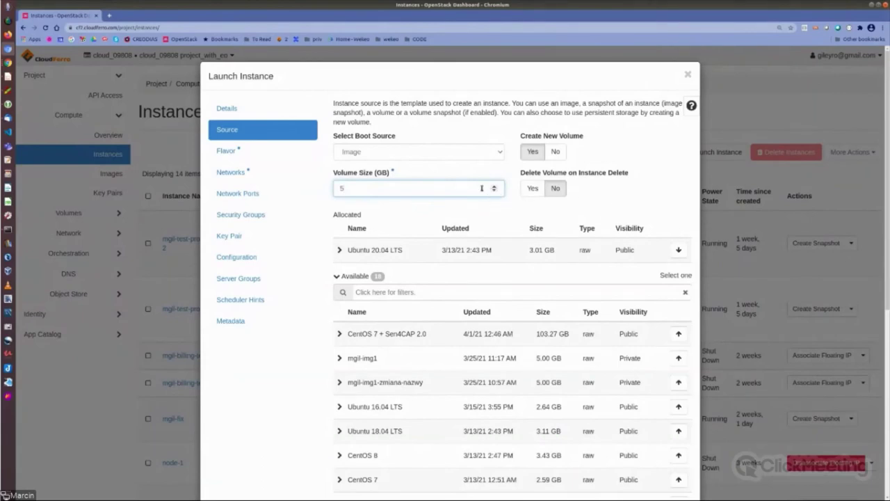
pyautogui.click(557, 151)
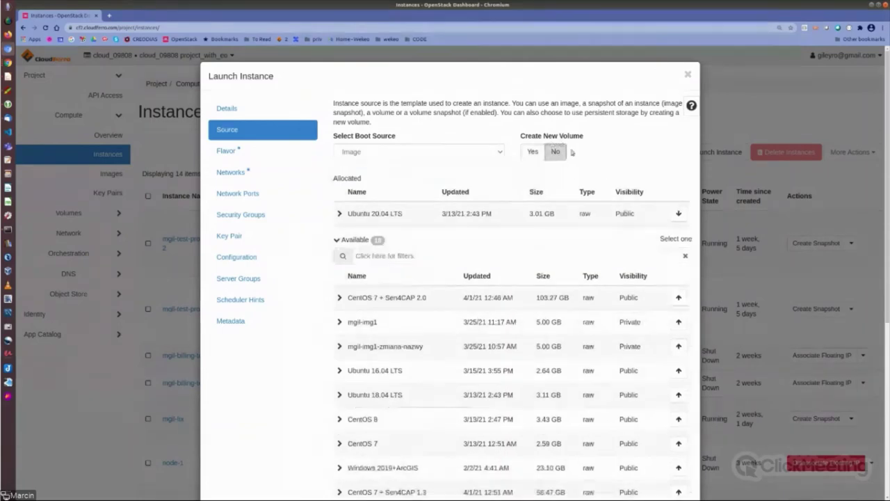
# Look through the available flavors and allocate eo1.xsmall to the new instance.
pyautogui.click(227, 151)
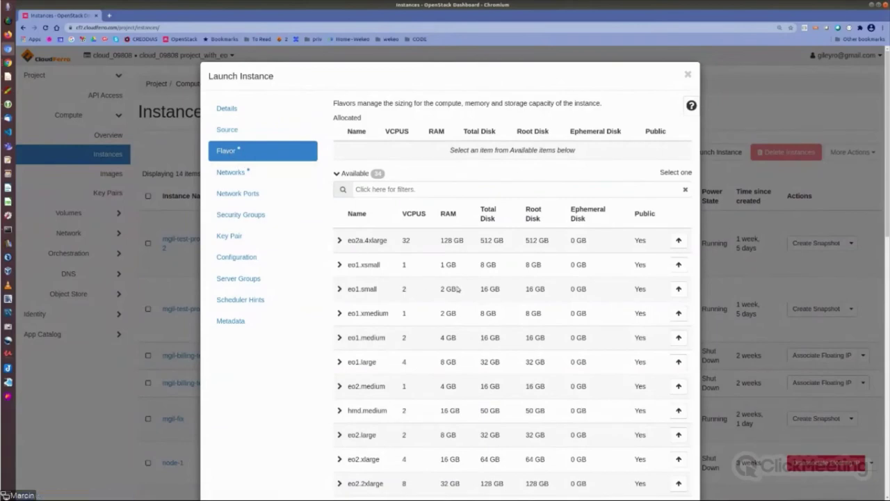
pyautogui.scroll(-6, 492, 341)
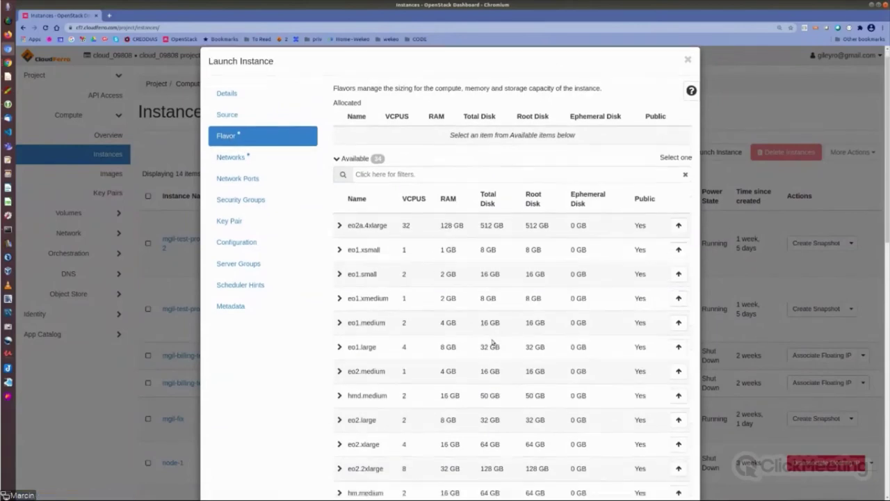
pyautogui.scroll(-4, 492, 339)
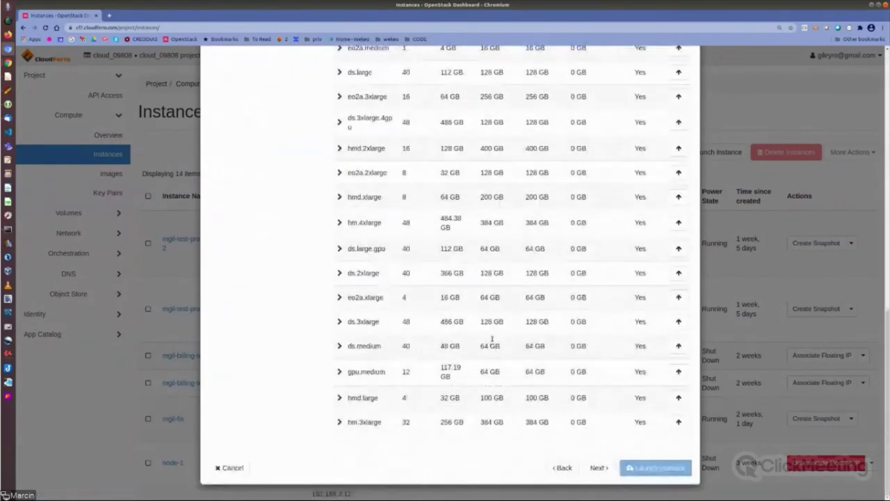
pyautogui.scroll(10, 493, 338)
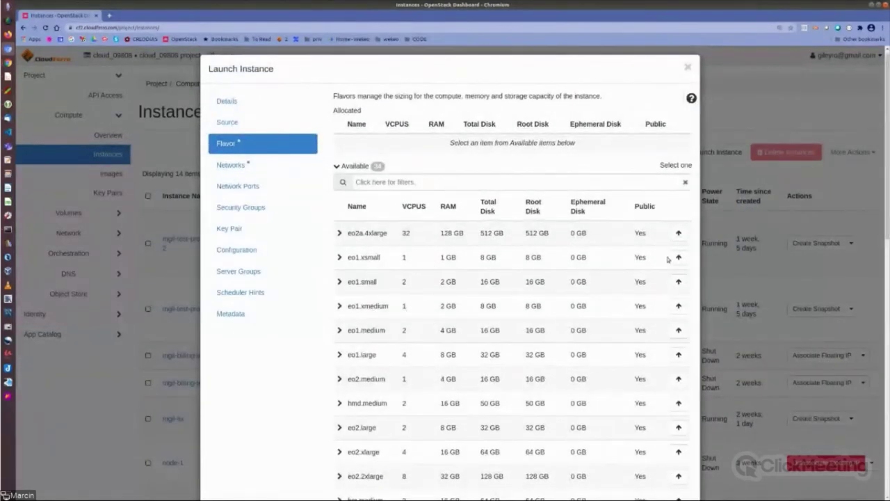
pyautogui.click(678, 258)
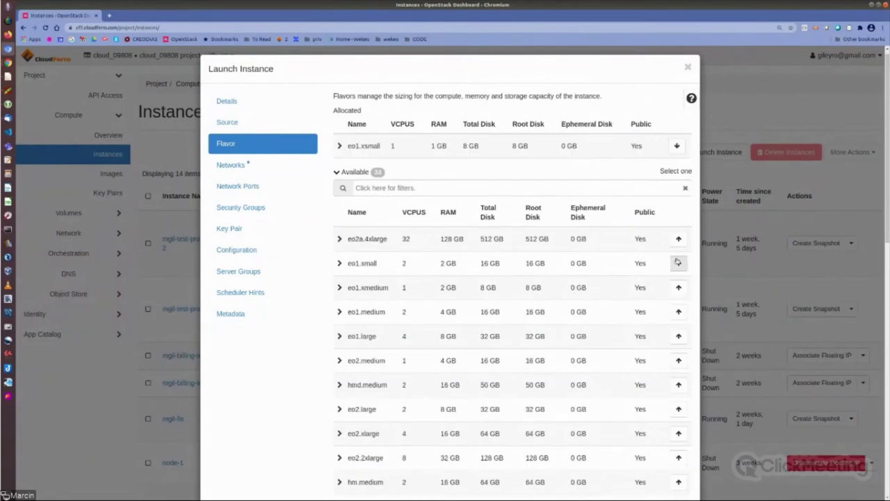
# Allocate the private_network_external3 network to the instance and check the available network ports.
pyautogui.click(236, 167)
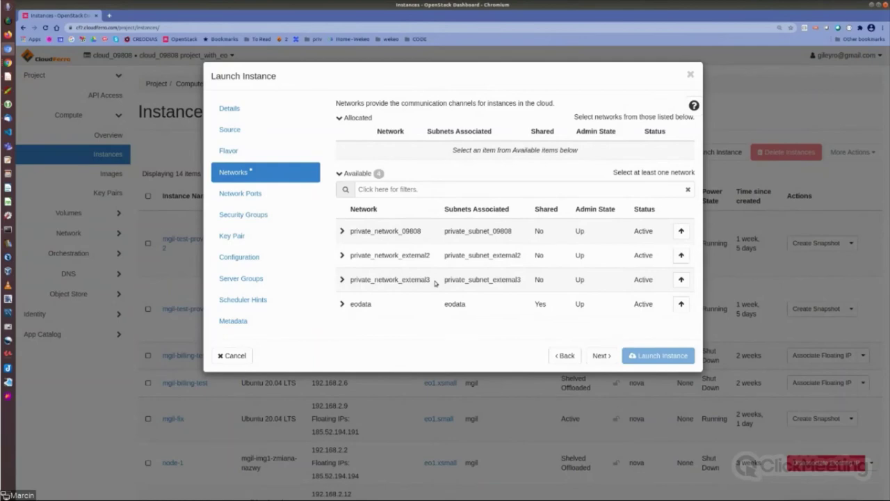
pyautogui.click(680, 279)
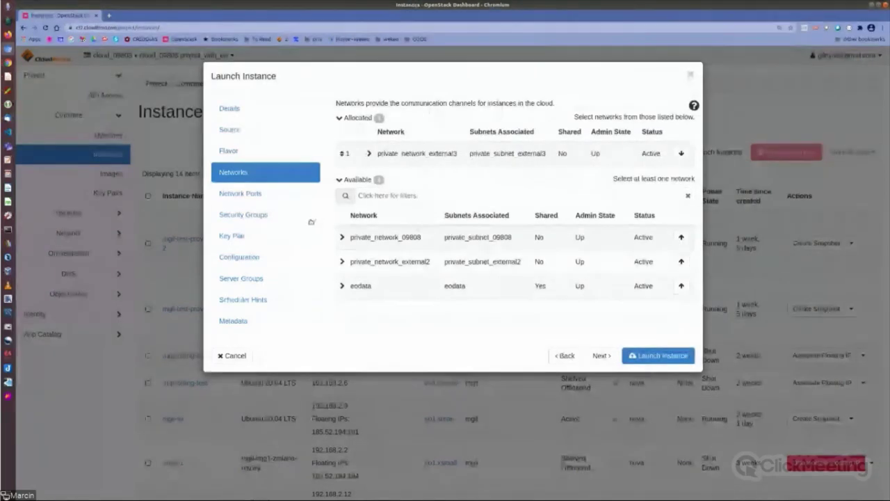
pyautogui.click(249, 196)
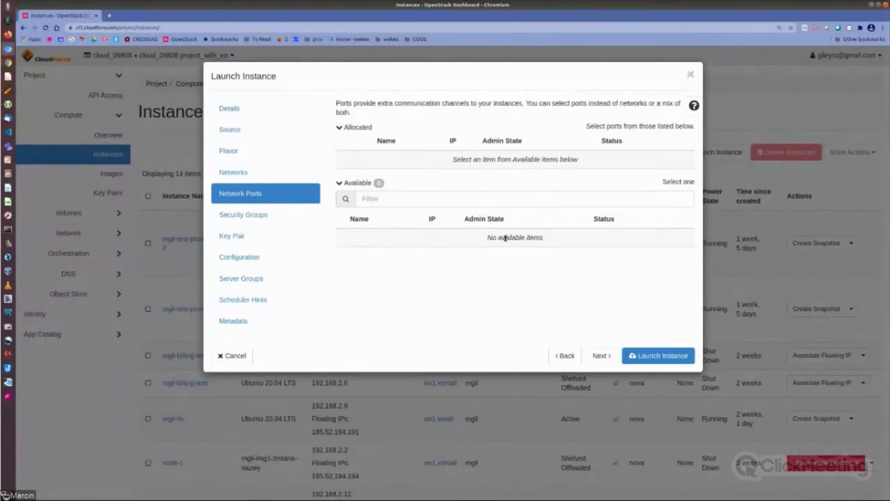
# Add the mgil_allow_ping_ssh_rdp security group to the instance alongside the default group.
pyautogui.click(253, 216)
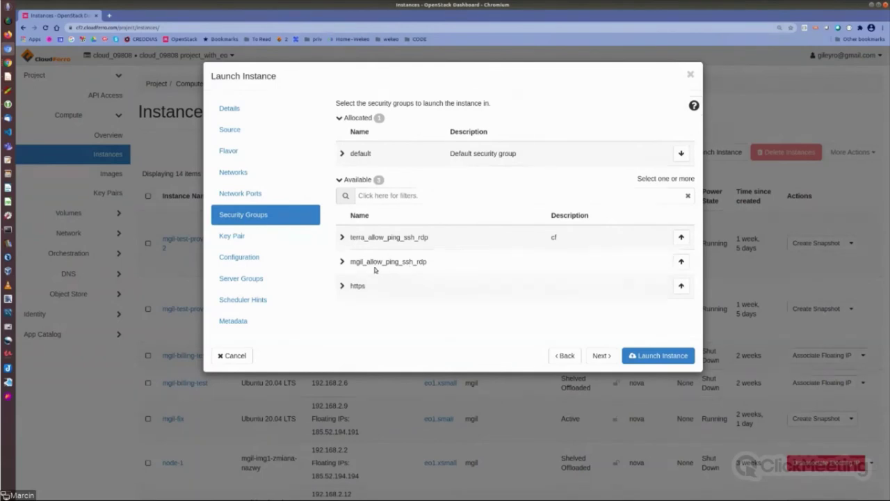
pyautogui.moveTo(365, 262); pyautogui.dragTo(427, 262)
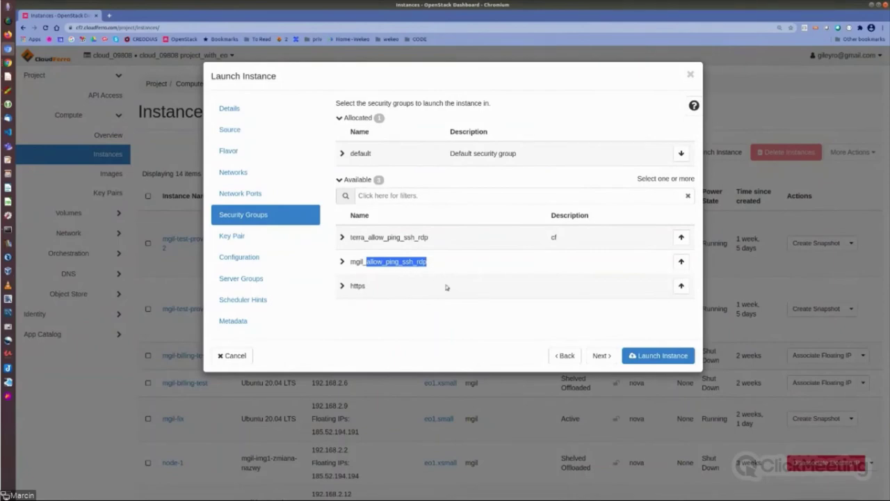
pyautogui.click(421, 262)
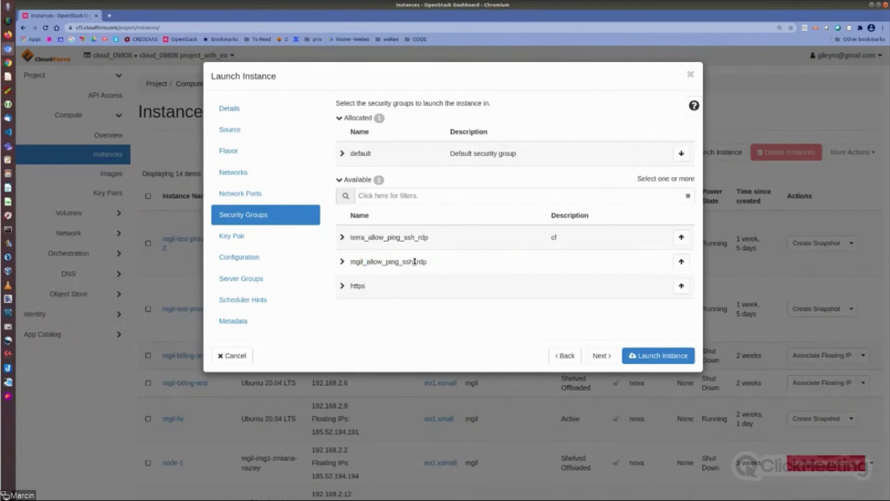
pyautogui.moveTo(415, 262); pyautogui.dragTo(430, 263)
pyautogui.click(384, 260)
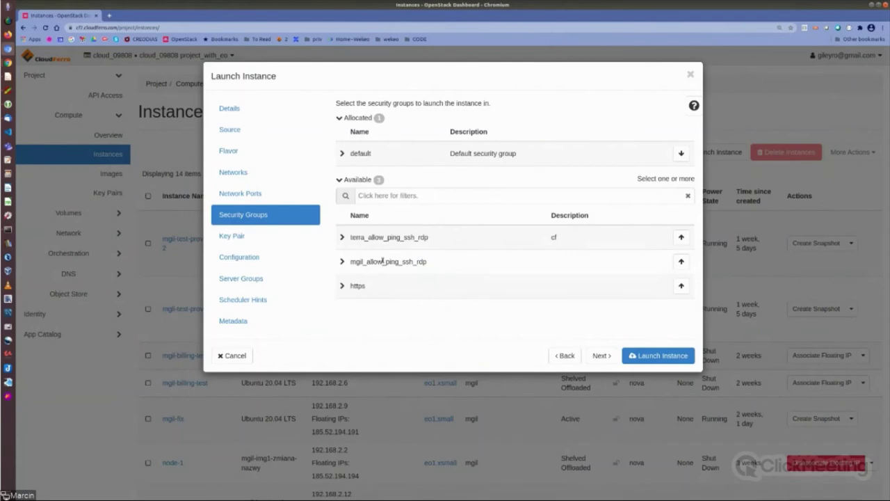
pyautogui.click(680, 261)
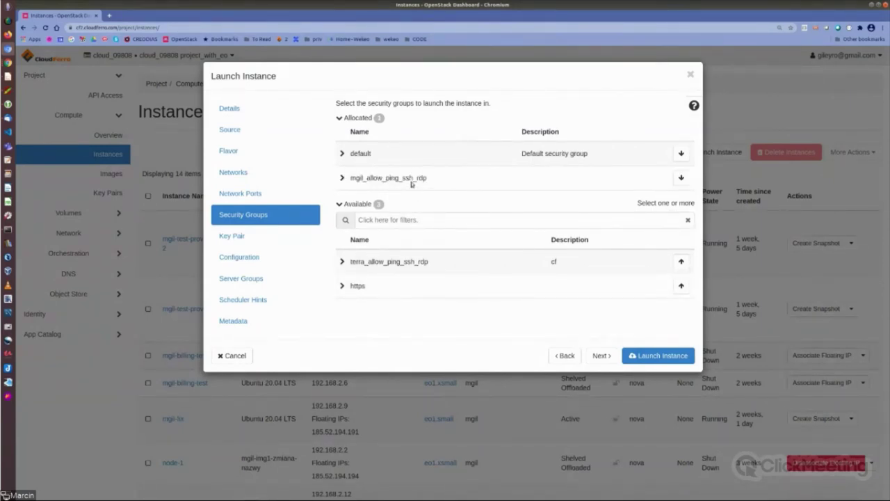
# Assign the existing mgil key pair to the instance and inspect its public key.
pyautogui.click(238, 235)
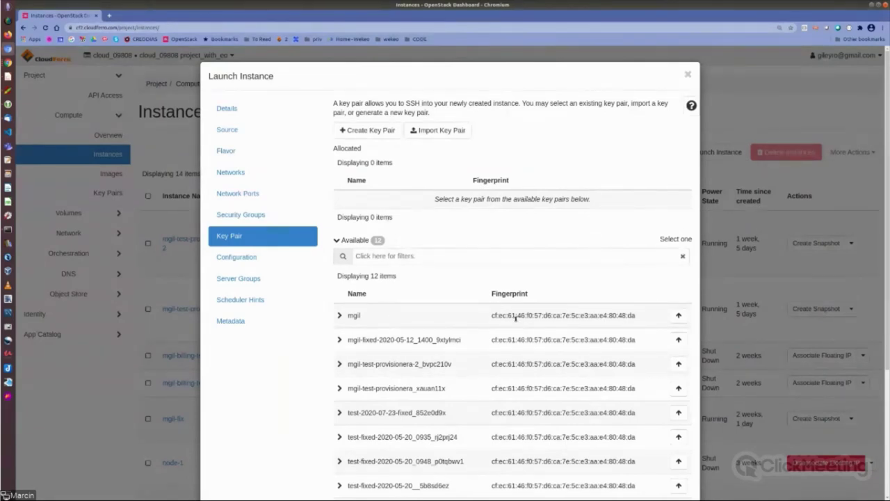
pyautogui.click(678, 316)
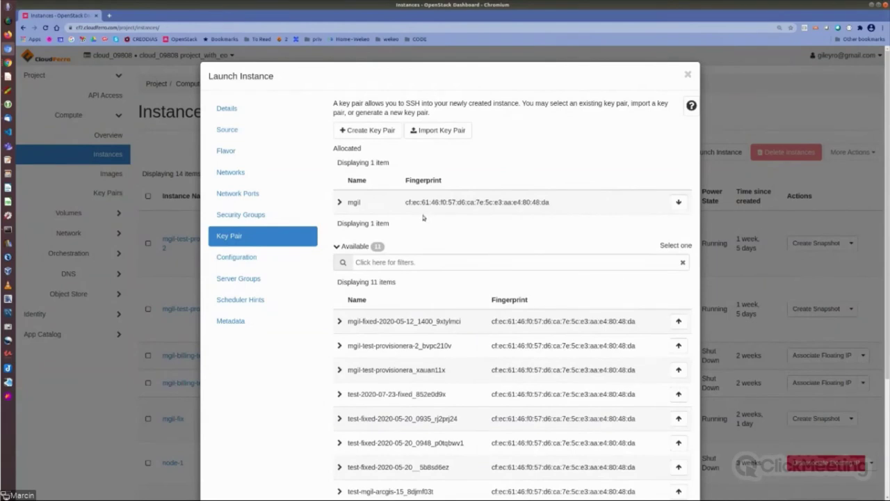
pyautogui.click(678, 202)
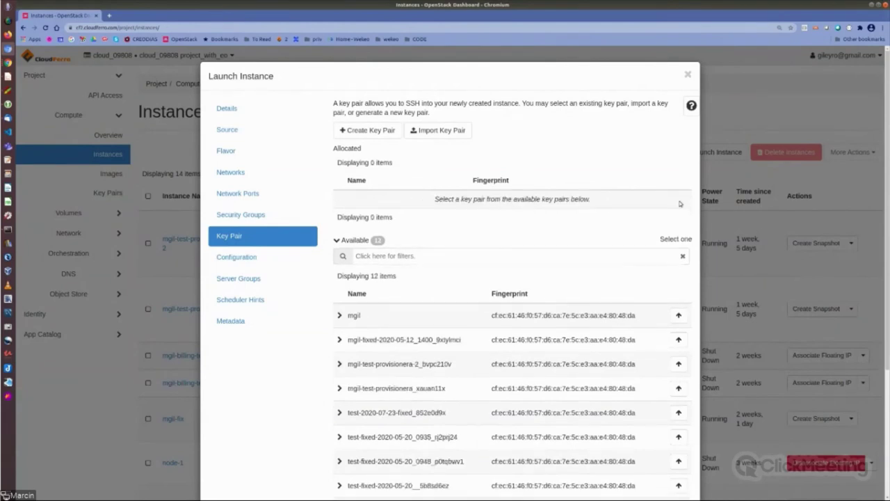
pyautogui.click(678, 315)
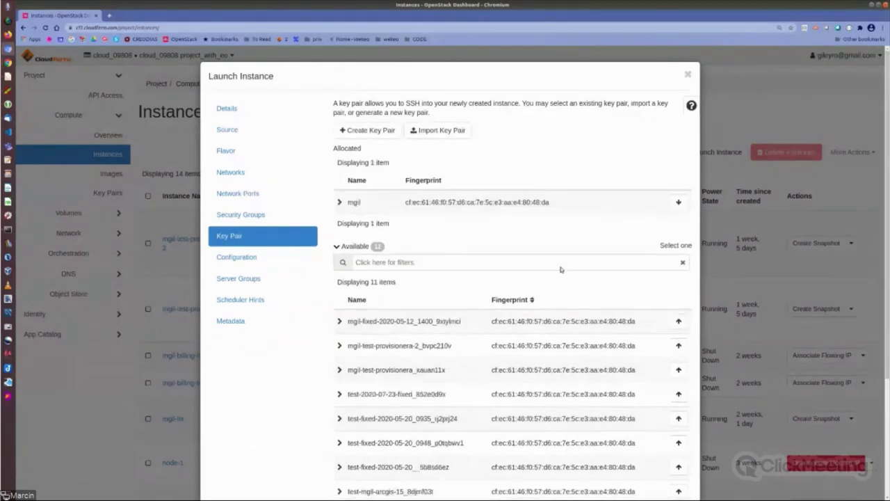
pyautogui.click(340, 203)
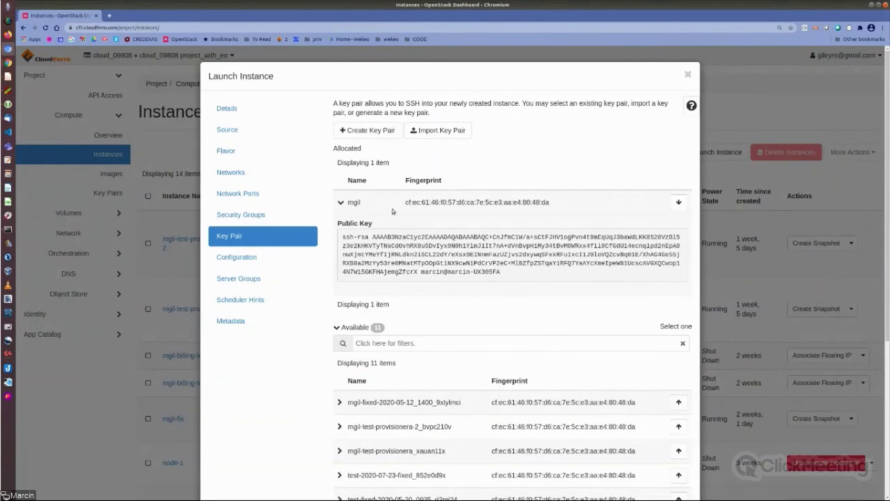
pyautogui.click(340, 203)
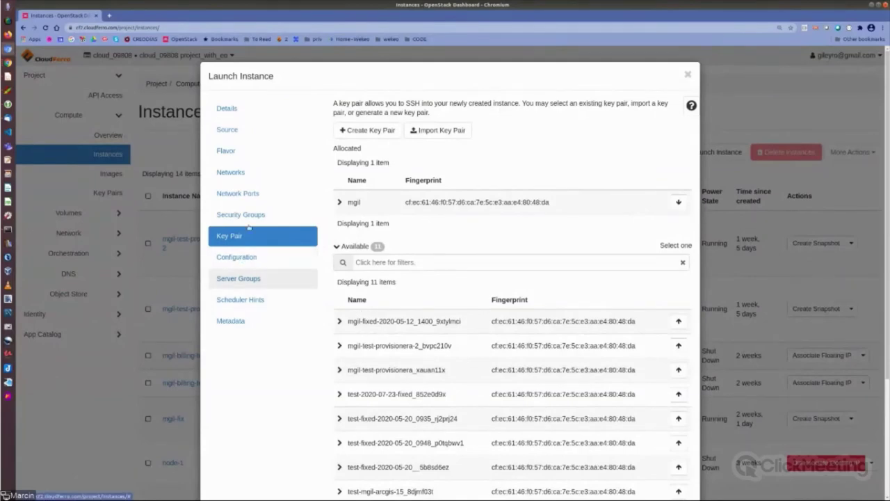
# Review the customization script and disk partition settings, keep the defaults and launch the webinar instance.
pyautogui.click(252, 258)
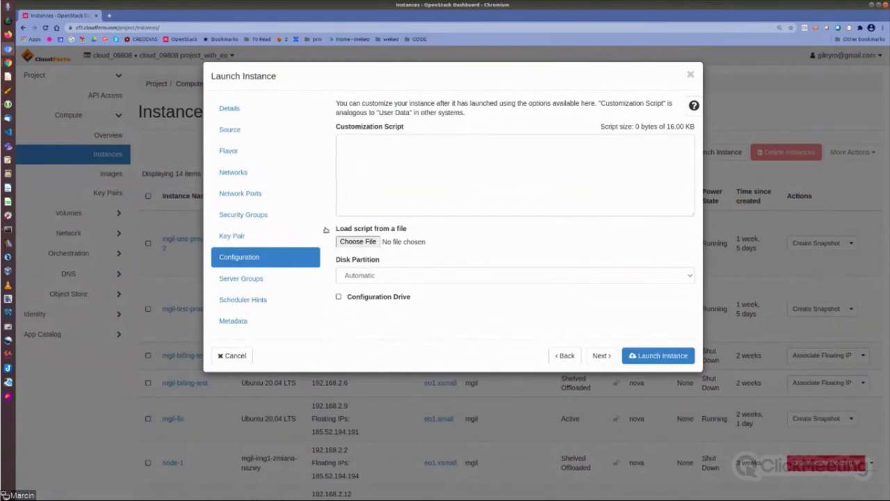
pyautogui.click(671, 357)
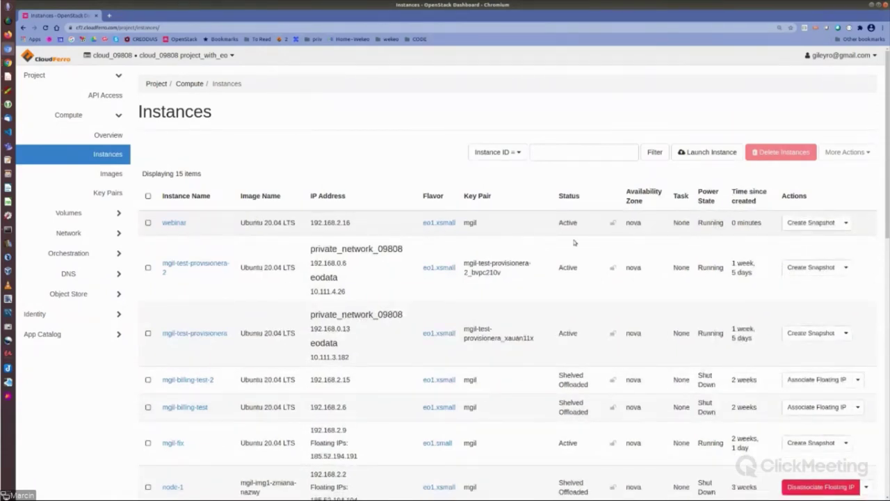
# Associate the floating IP 185.52.194.253 with the webinar instance's port 192.168.2.16.
pyautogui.click(847, 223)
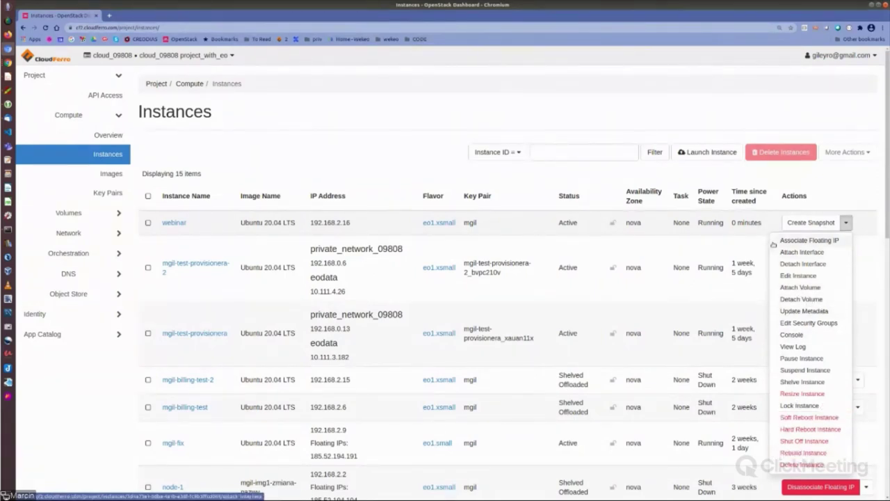
pyautogui.click(810, 241)
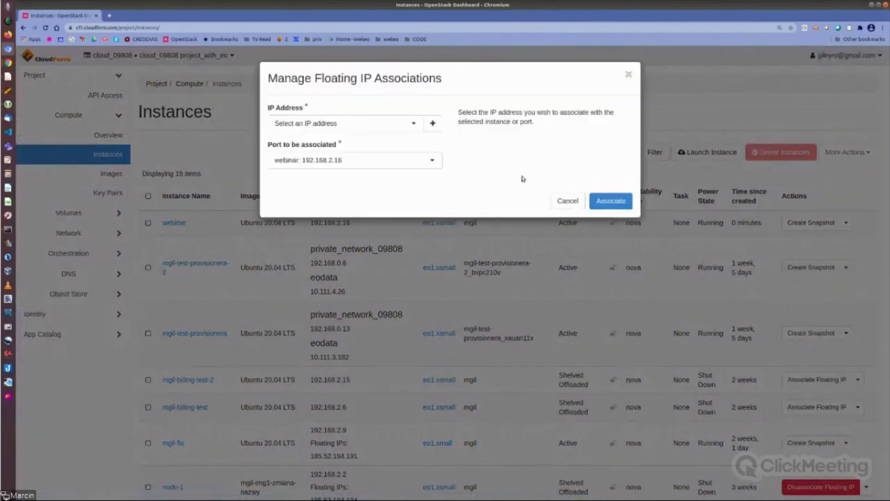
pyautogui.click(413, 126)
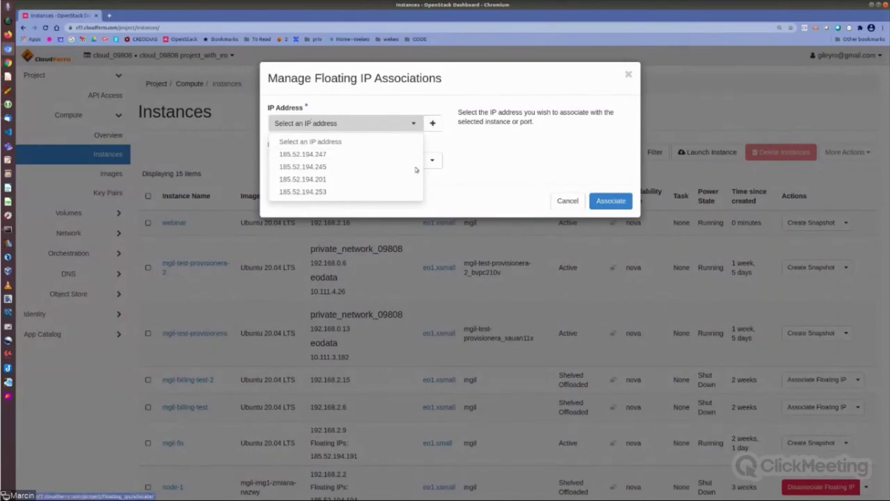
pyautogui.click(319, 192)
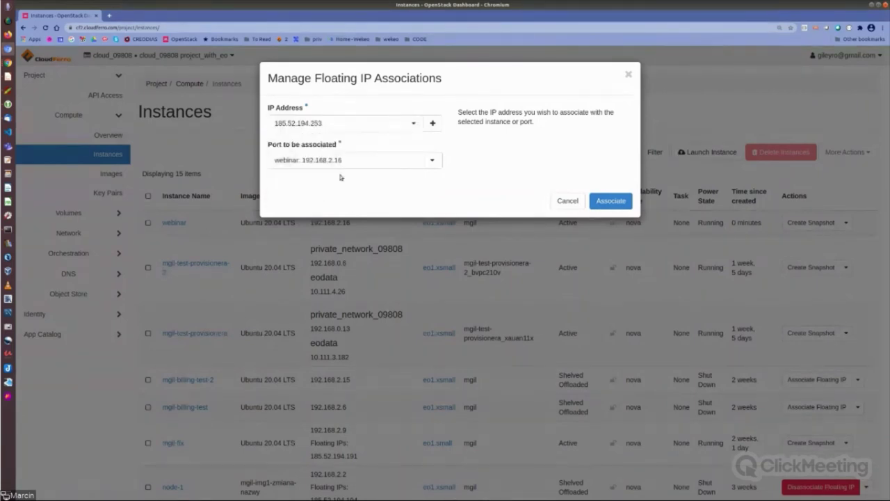
pyautogui.click(411, 162)
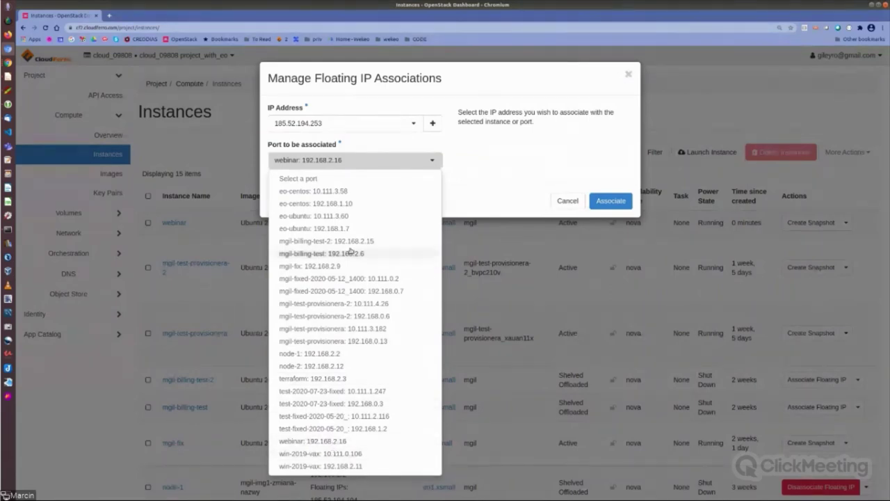
pyautogui.click(486, 166)
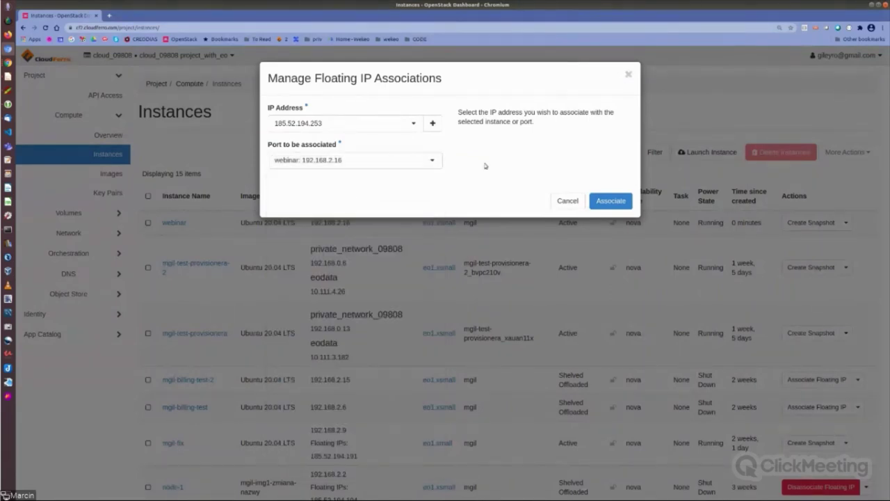
pyautogui.click(611, 201)
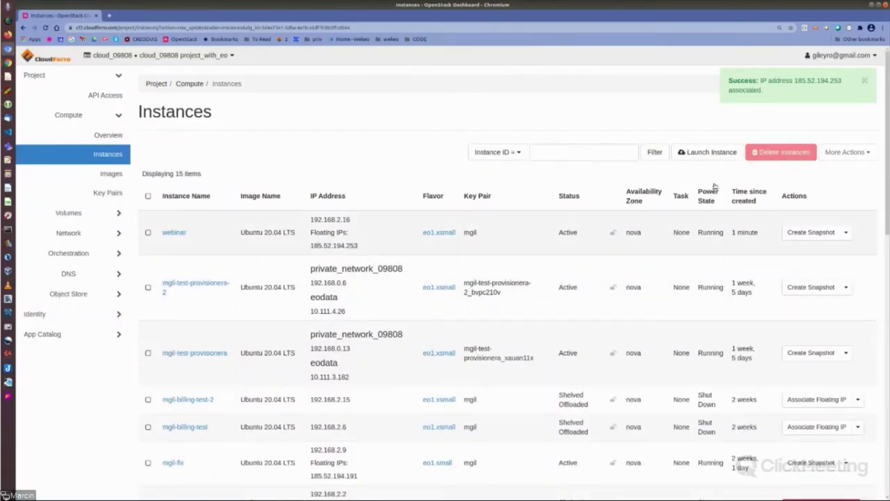
# Attach a network interface on the eodata network to the webinar instance.
pyautogui.click(846, 233)
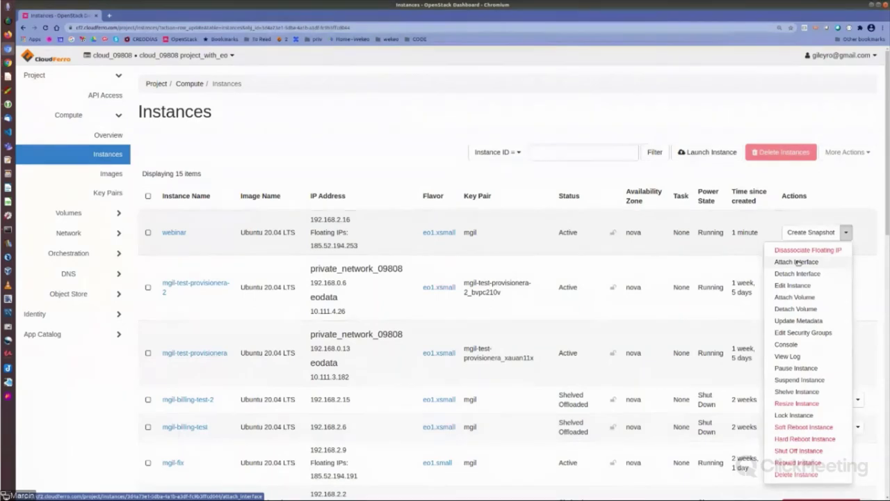
pyautogui.click(797, 262)
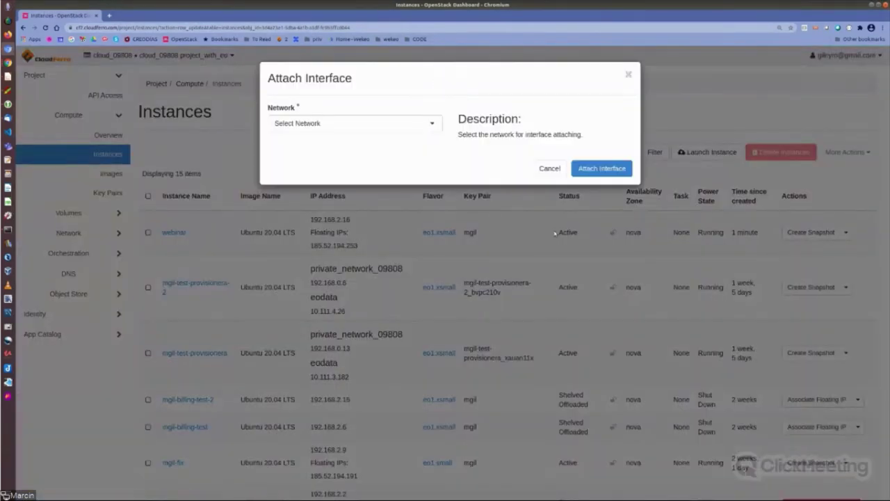
pyautogui.click(432, 123)
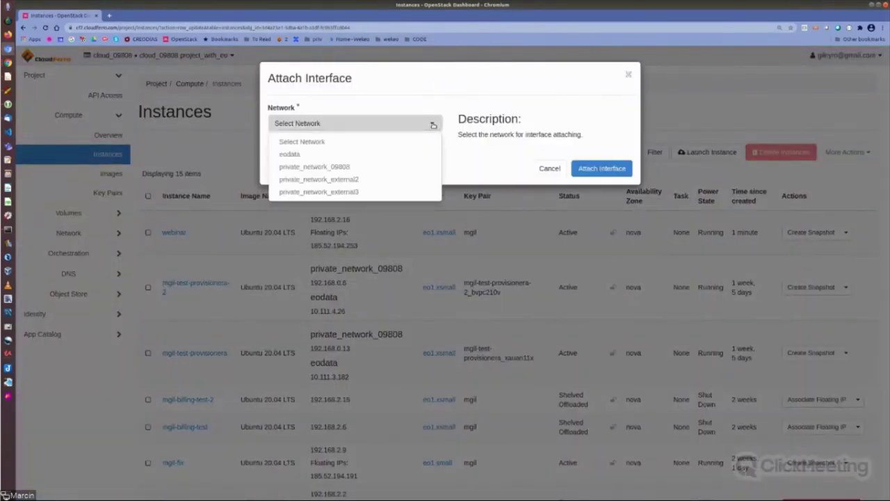
pyautogui.click(290, 154)
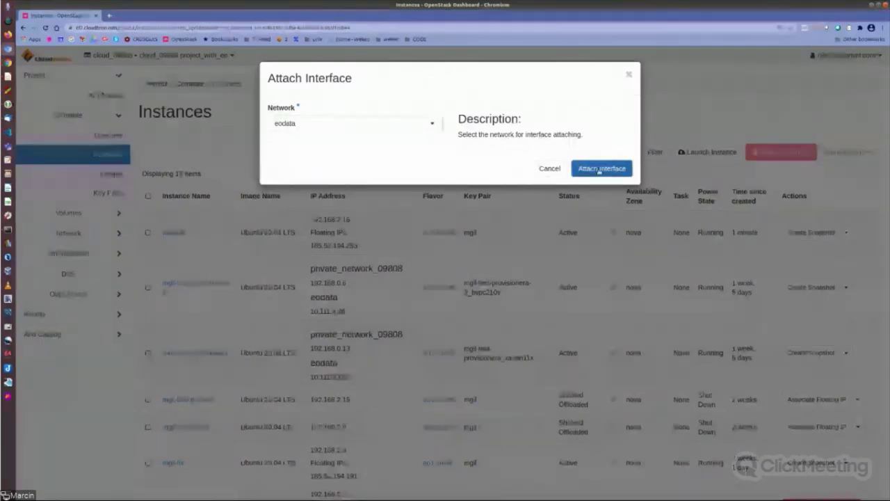
pyautogui.click(598, 169)
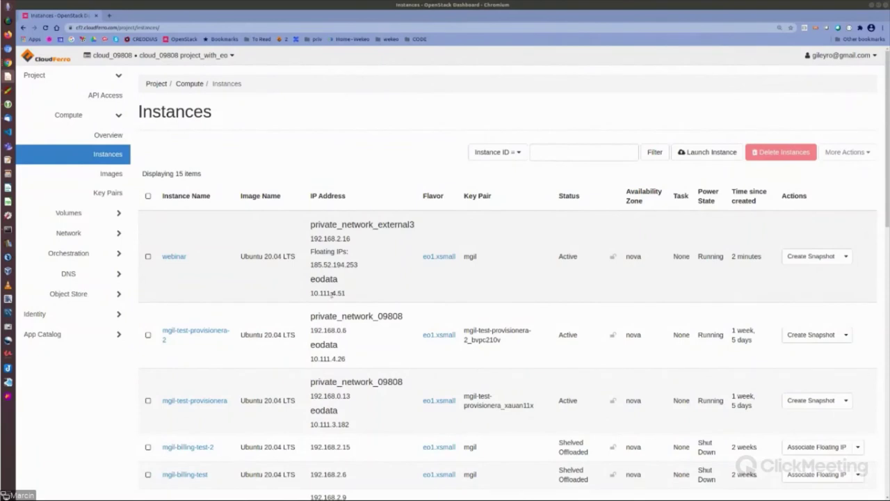
# Open the webinar instance's console, log in as eoconsole and set the new account password.
pyautogui.click(846, 256)
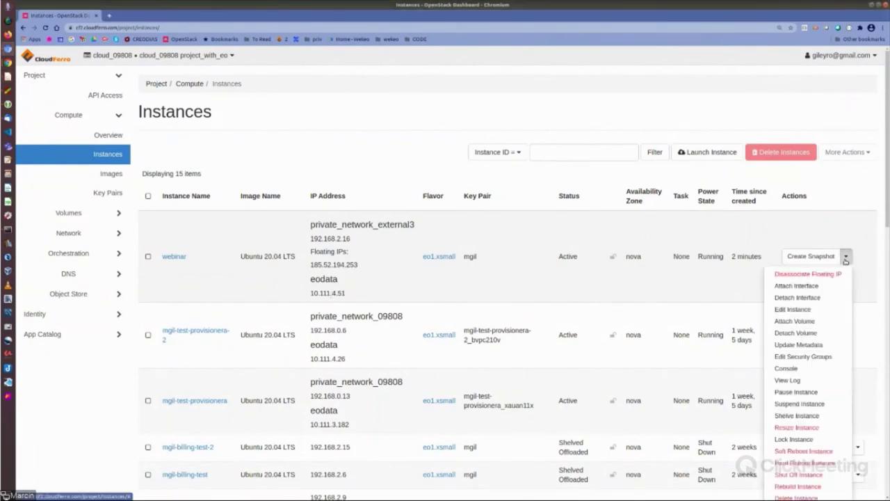
pyautogui.click(785, 368)
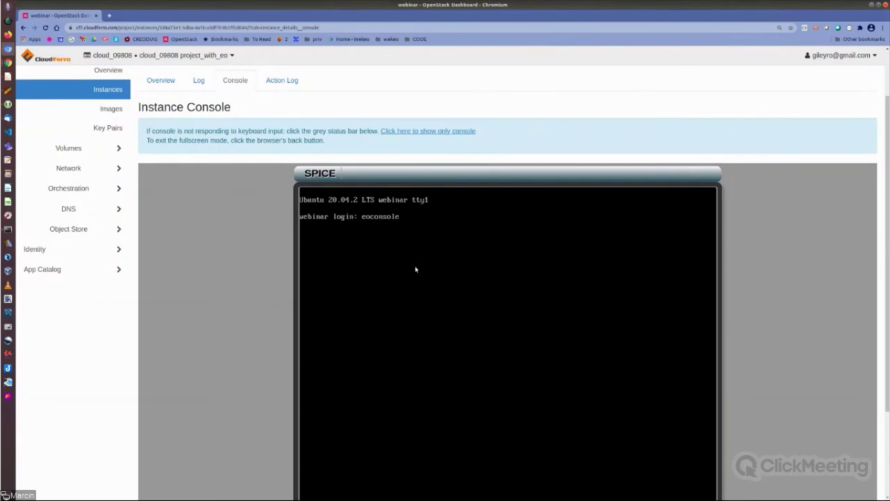
pyautogui.press('Return')
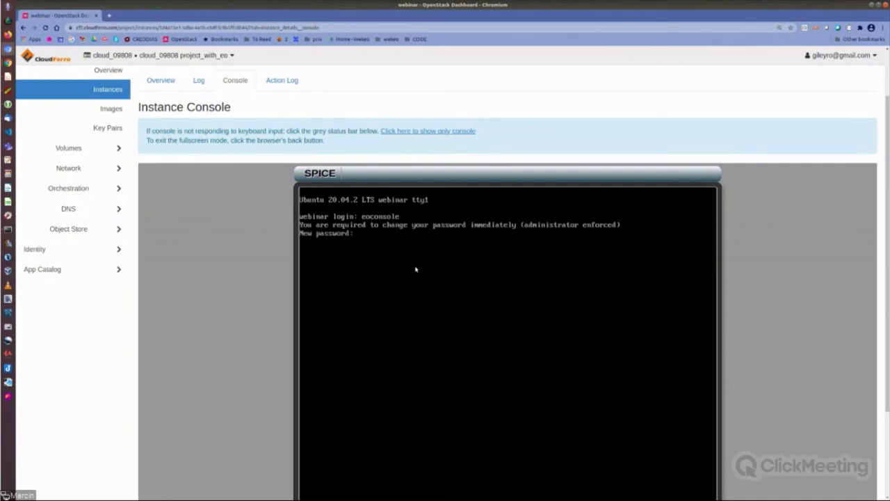
pyautogui.press('Return')
pyautogui.press('Return')
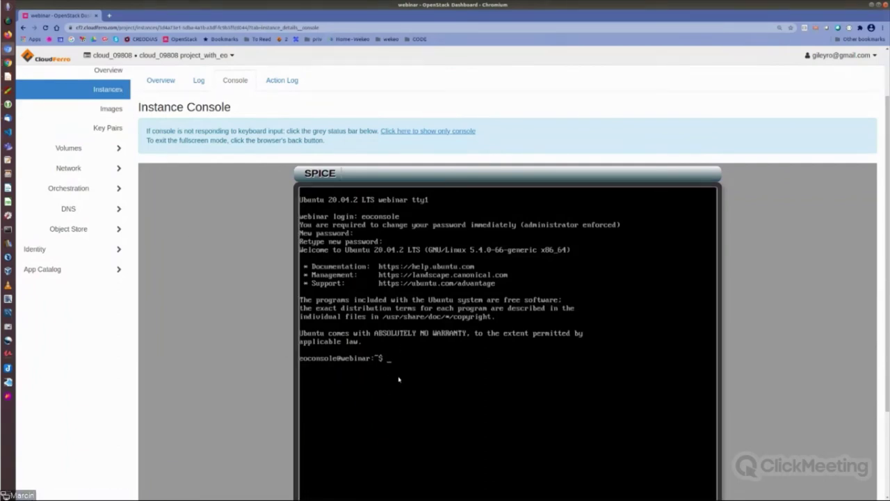
# List the eoconsole home directory with ls and with ls -al to include hidden files and details.
pyautogui.write('ls')
pyautogui.press('Return')
pyautogui.write('ls')
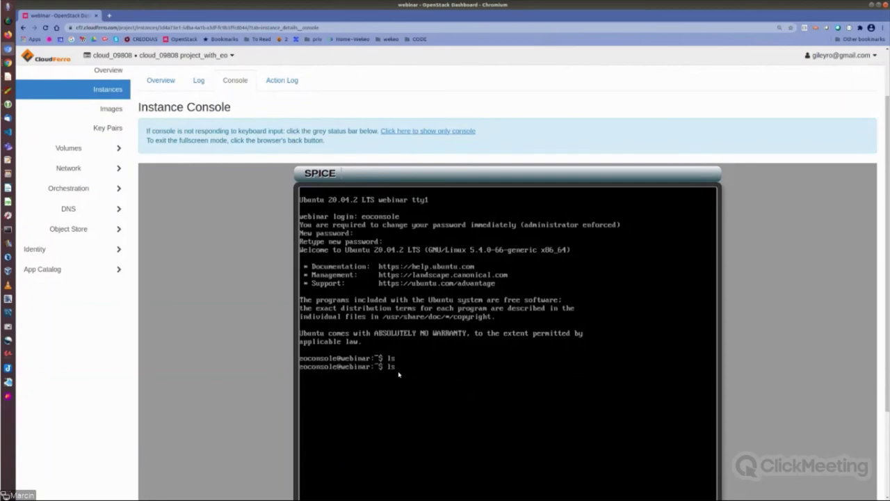
pyautogui.write(' 0-a')
pyautogui.press('BackSpace')
pyautogui.press('BackSpace')
pyautogui.press('BackSpace')
pyautogui.write('-al')
pyautogui.press('Return')
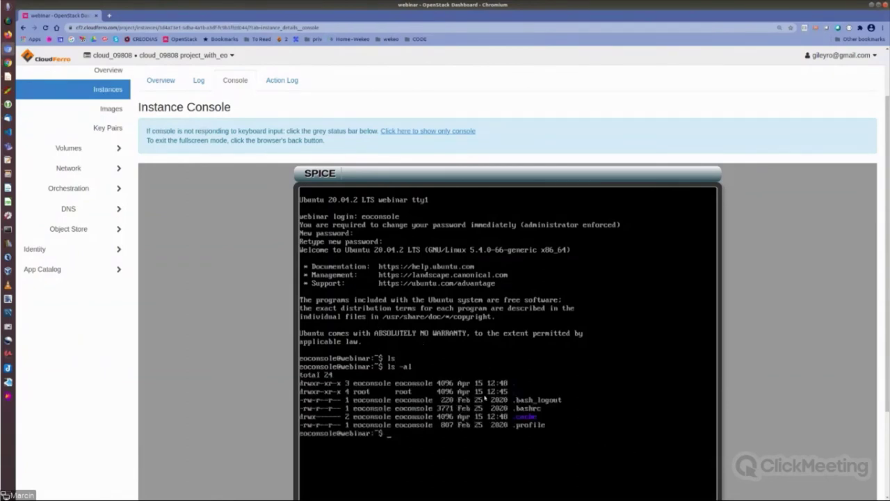
# Return to the instances list, switch to the local terminal beside it, clear the terminal and change to the home directory.
pyautogui.click(108, 89)
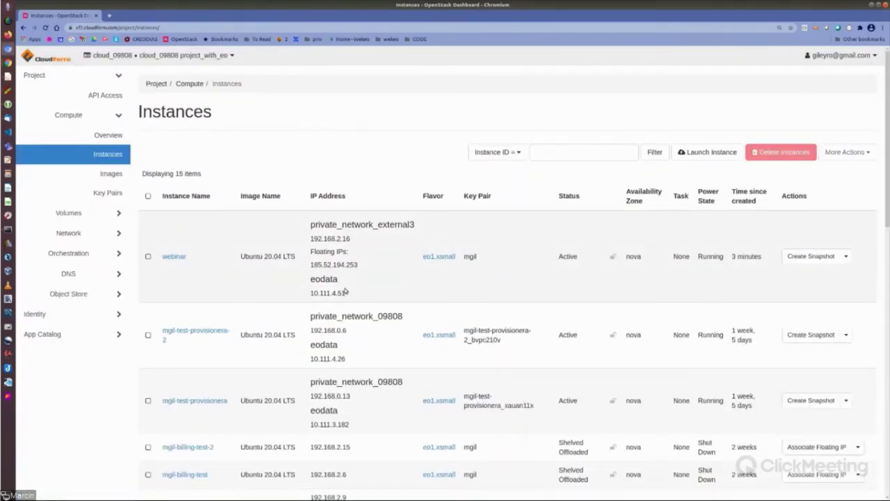
pyautogui.moveTo(620, 9); pyautogui.dragTo(462, 25)
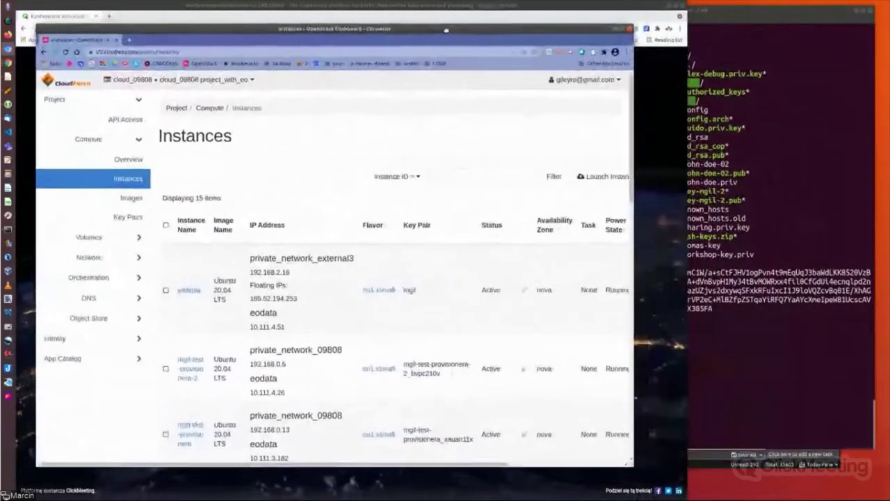
pyautogui.click(758, 376)
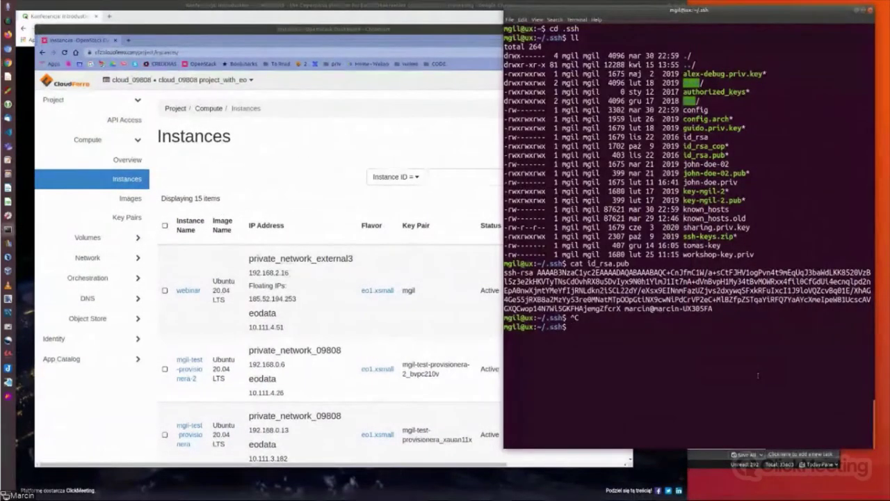
pyautogui.hotkey('ctrl', 'l')
pyautogui.write('cd')
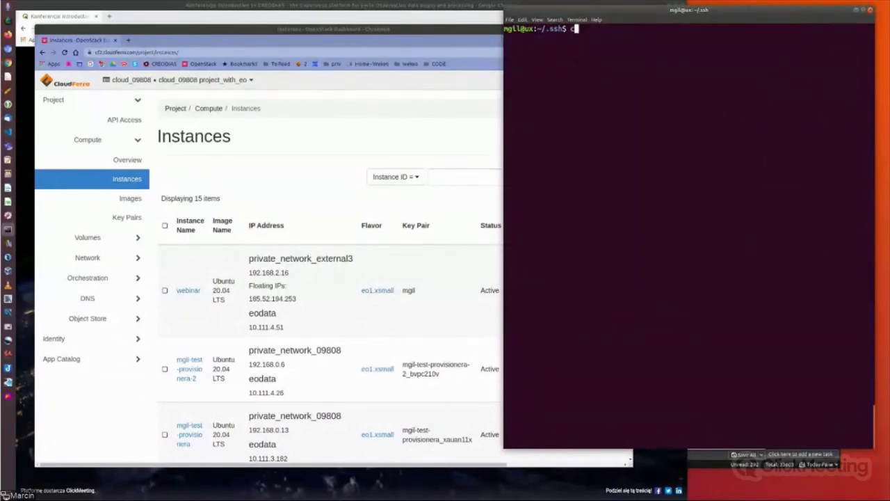
pyautogui.press('Return')
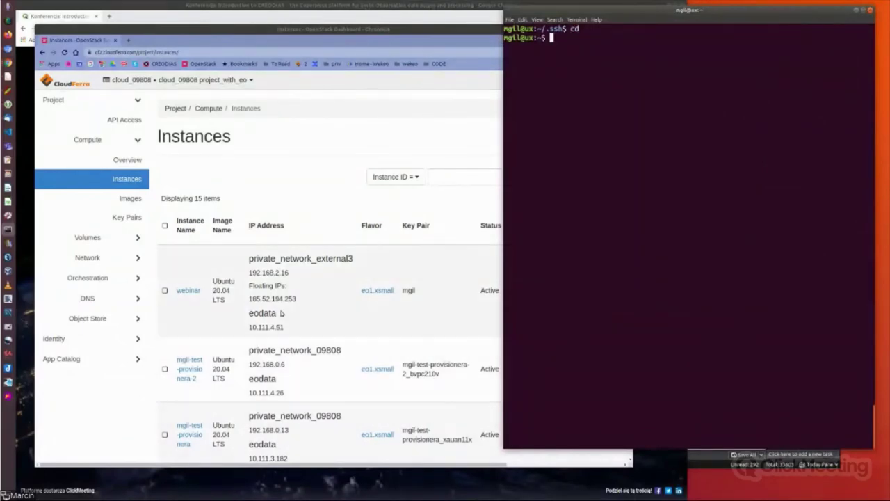
# Select the webinar instance's floating IP 185.52.194.253 and start an ssh command for eouser in the terminal.
pyautogui.moveTo(249, 299); pyautogui.dragTo(267, 298)
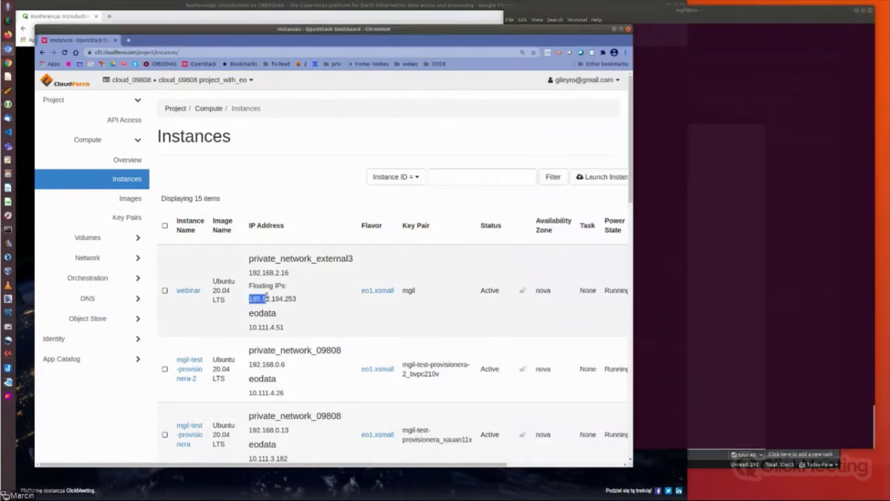
pyautogui.moveTo(267, 299); pyautogui.dragTo(296, 299)
pyautogui.hotkey('alt', 'Tab')
pyautogui.write('ssh')
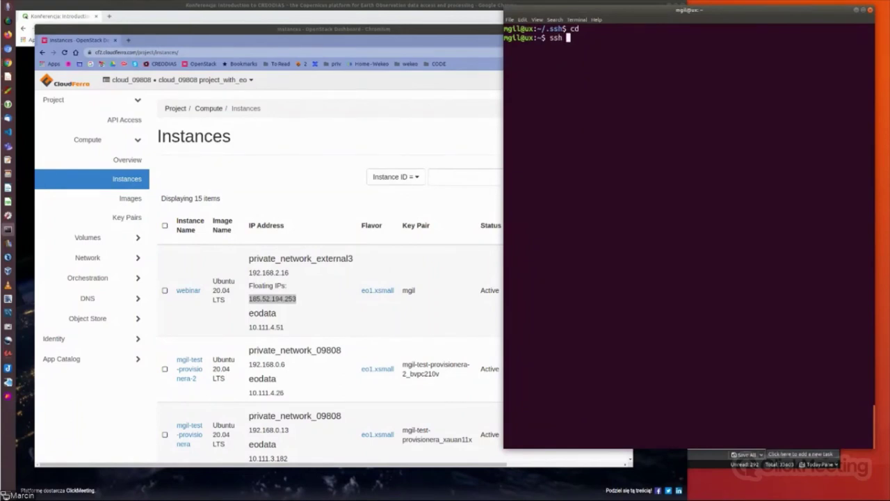
pyautogui.write(' eouser@')
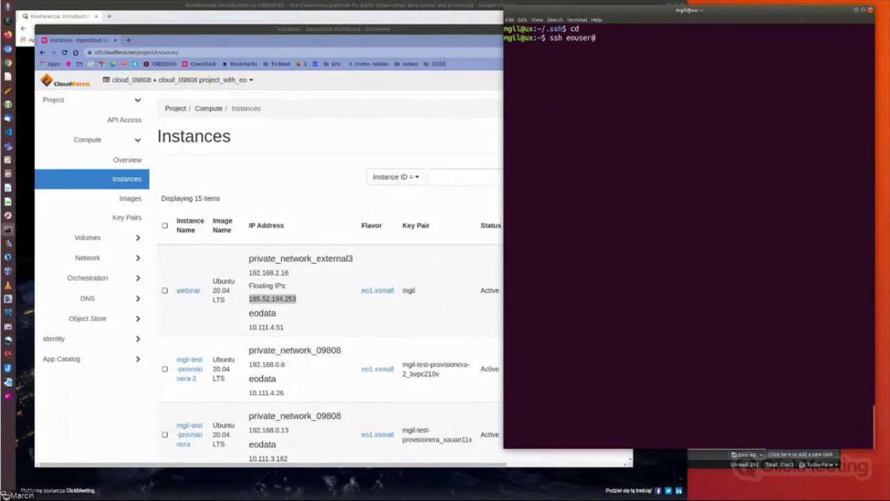